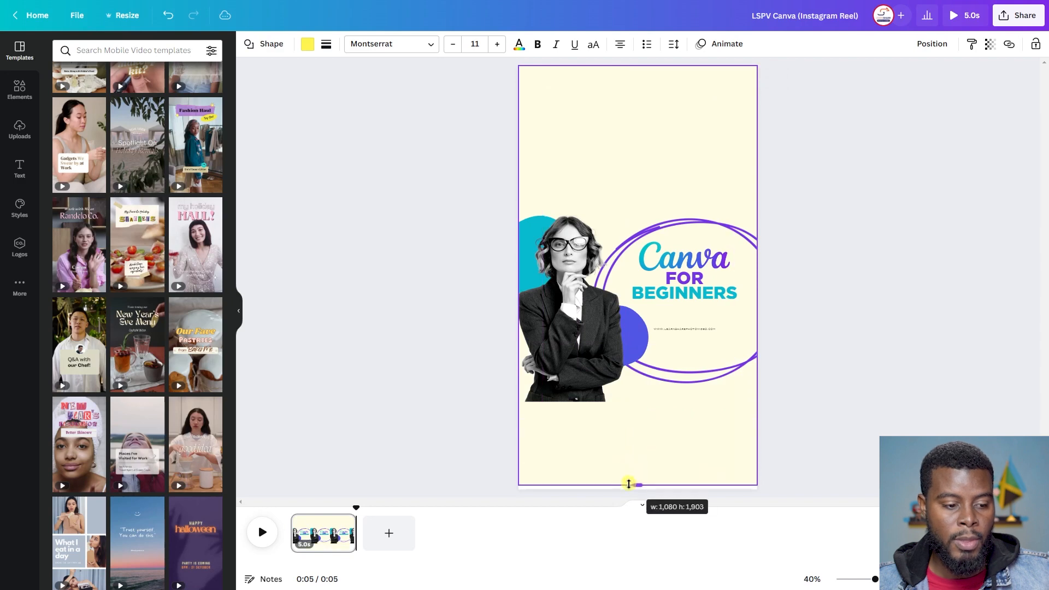
- Move the woman's photo to the page's lower-right corner, clear of the teal and blue blobs
drag(558, 252, 724, 339)
click(545, 244)
click(618, 350)
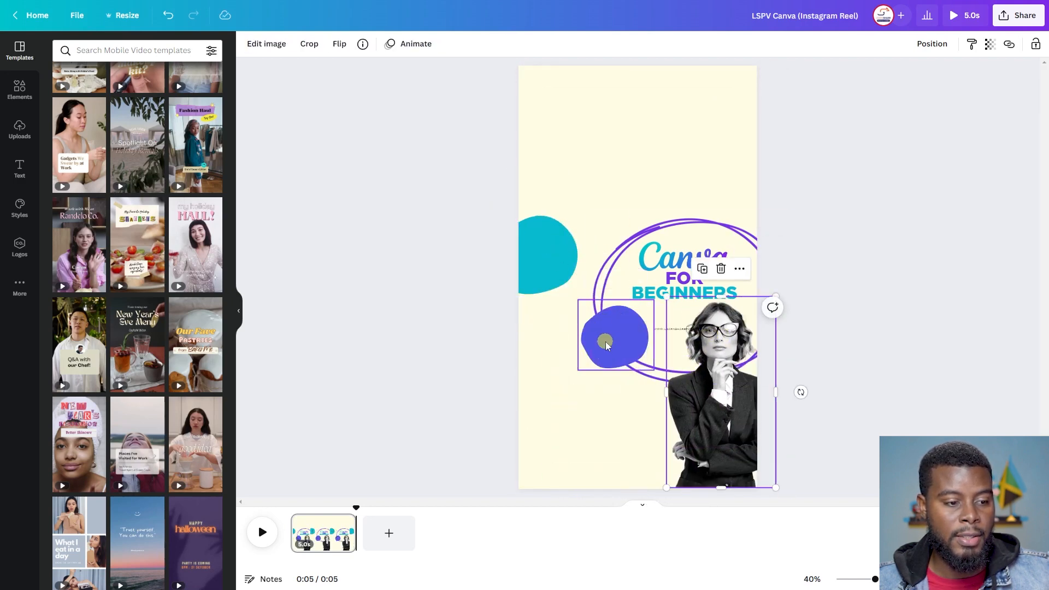
- Enlarge the teal and blue blobs together, then place the teal one at the page's upper left and the blue one along the bottom
shift+click(604, 342)
shift+click(526, 233)
drag(490, 207, 518, 202)
click(616, 338)
shift+click(542, 253)
drag(654, 210, 851, 118)
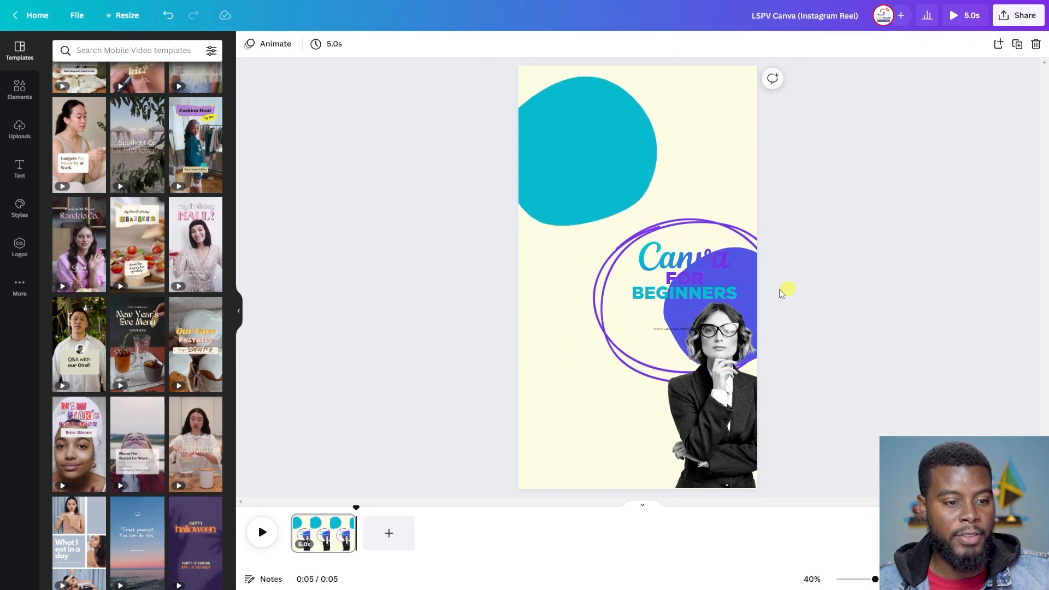
drag(753, 279, 656, 402)
drag(596, 184, 576, 176)
- Enlarge the woman's photo to most of the page height and align it along the page's left side
click(747, 389)
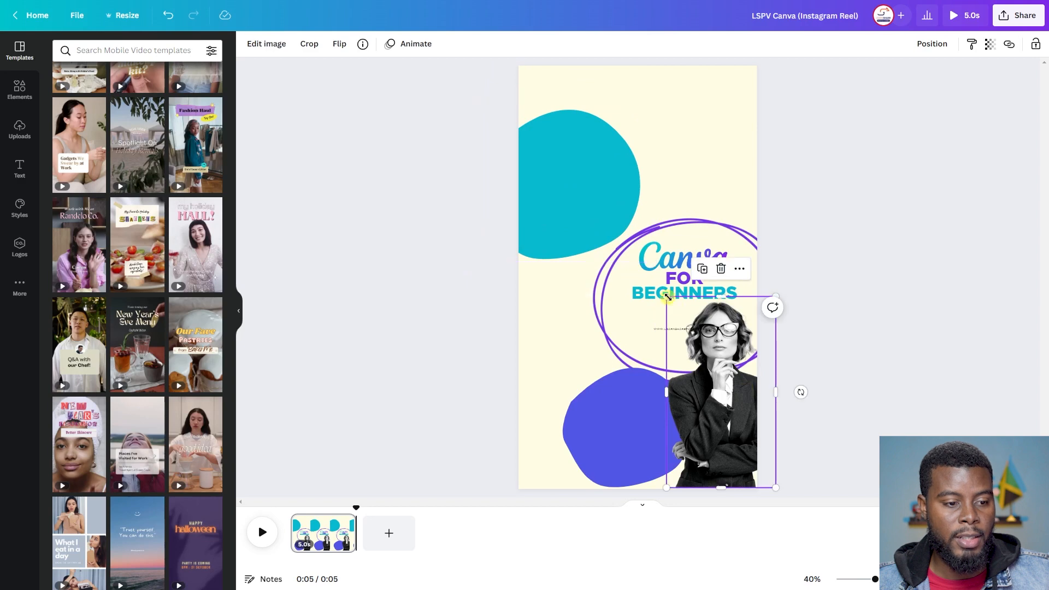
drag(669, 296, 549, 127)
drag(663, 347, 594, 355)
- Enlarge the purple circle outline around the title and lower it so it runs off the page's right edge
click(731, 228)
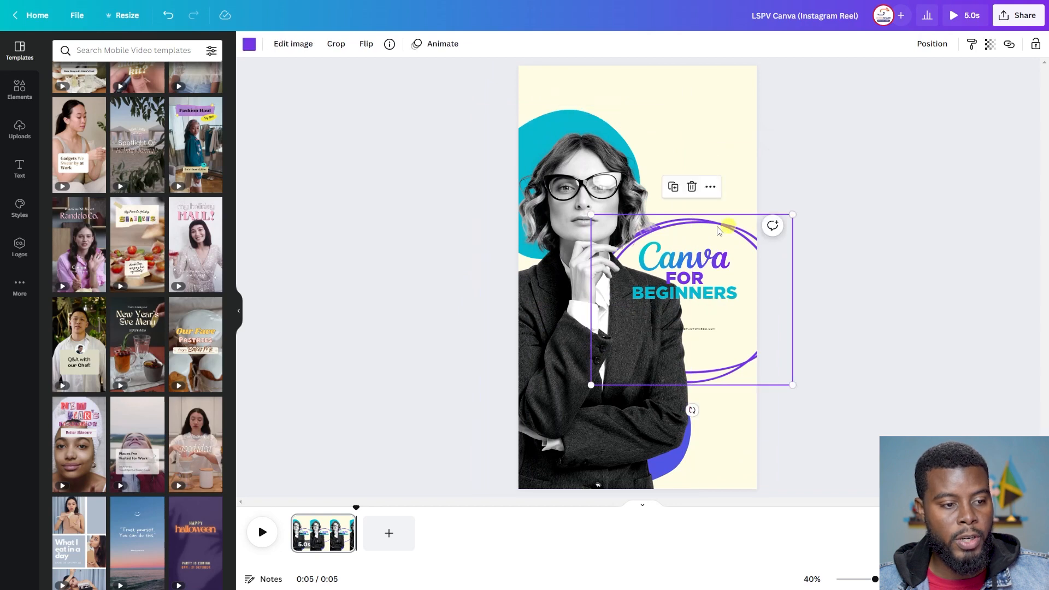
drag(795, 213, 973, 94)
drag(727, 96, 724, 157)
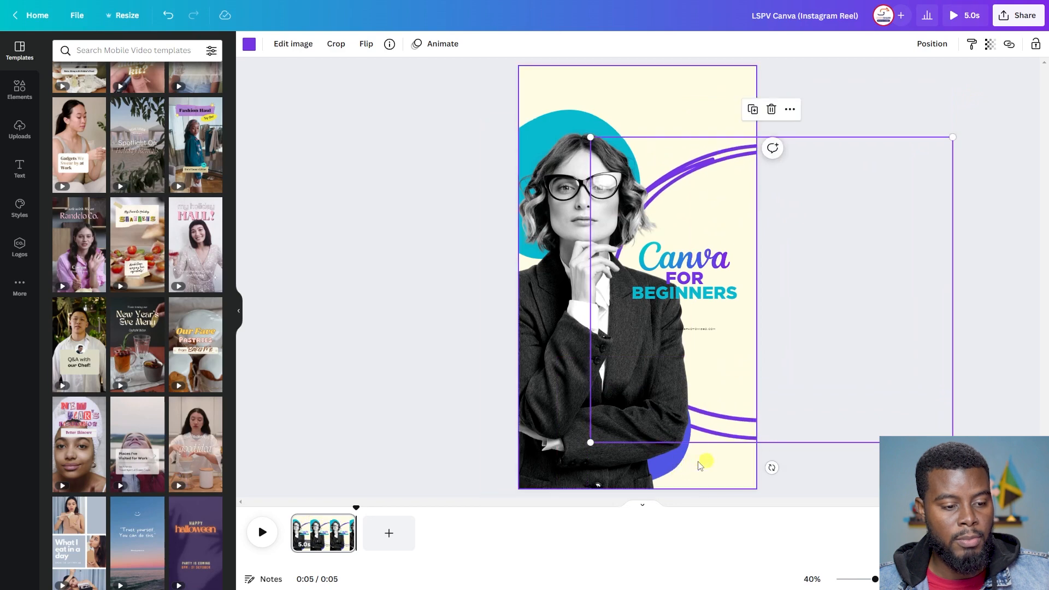
- Shift the blue blob out to the lower right from behind the woman and nudge her photo slightly down and right
click(670, 461)
click(670, 464)
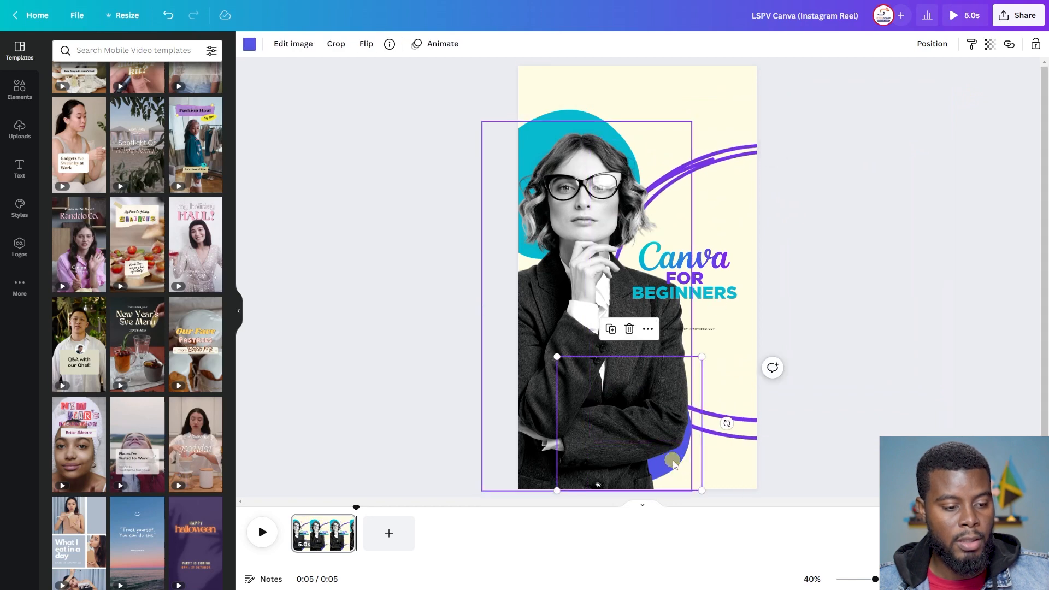
click(673, 461)
click(673, 460)
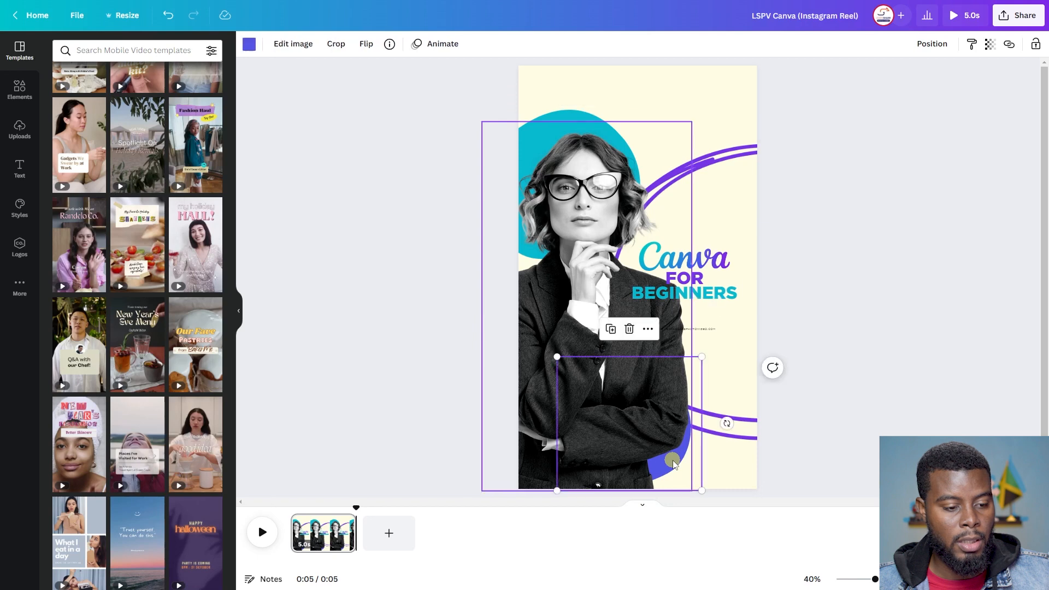
drag(672, 461, 713, 476)
drag(674, 404, 588, 384)
drag(678, 455, 714, 474)
click(566, 356)
drag(567, 356, 595, 335)
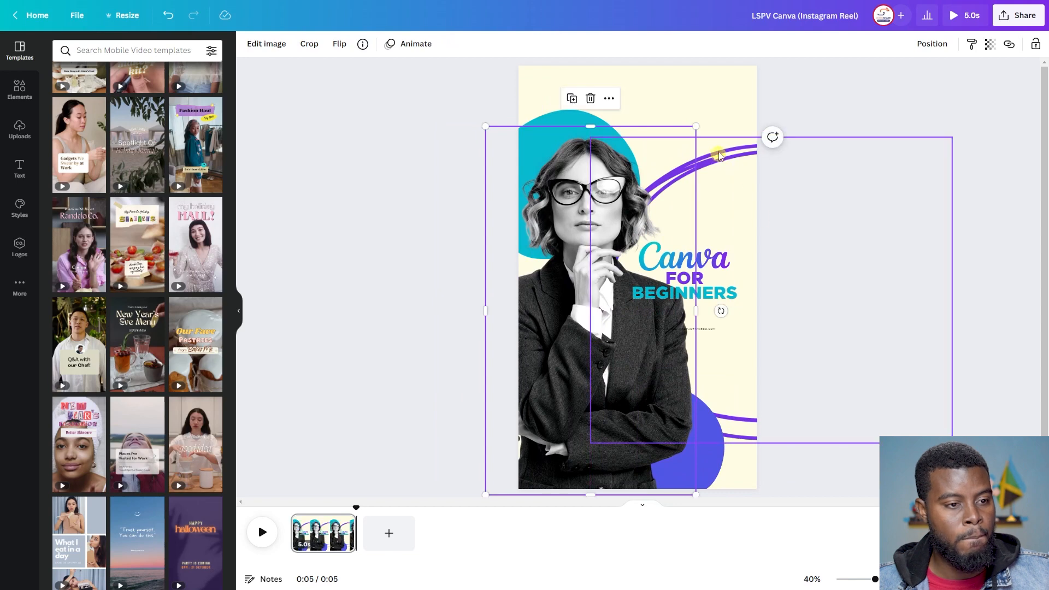
- Rotate the purple circle outline clockwise and move it up and left so it arches above the title
click(737, 162)
drag(732, 163, 713, 143)
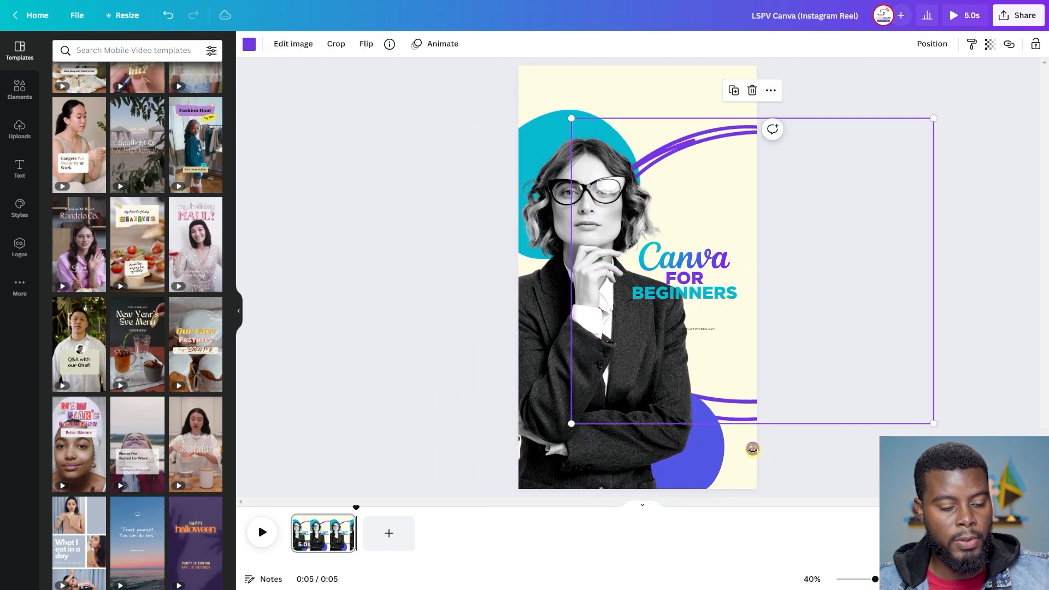
drag(753, 449, 844, 323)
drag(723, 137, 696, 119)
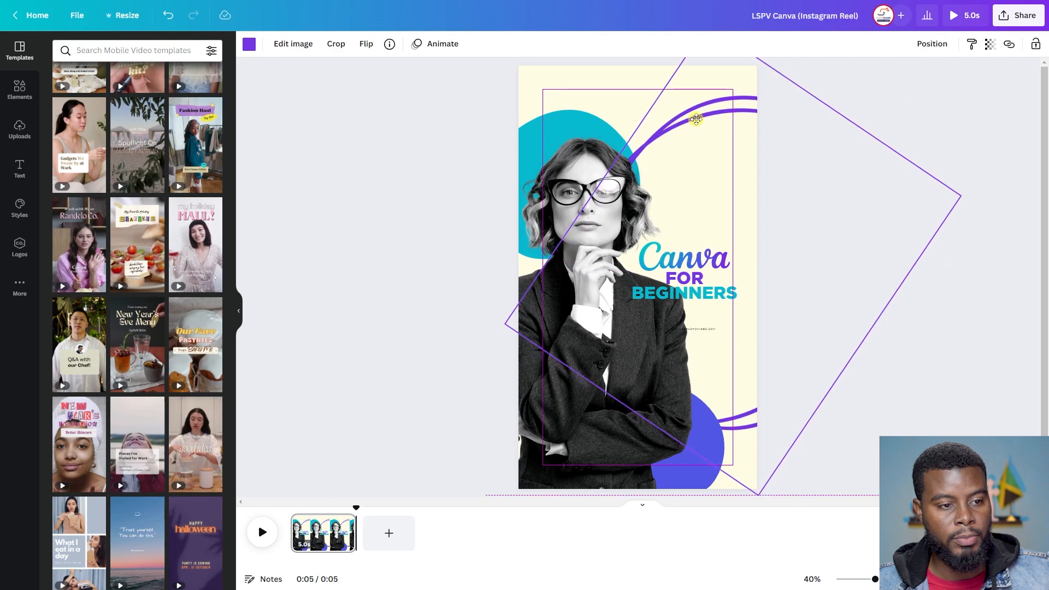
click(983, 356)
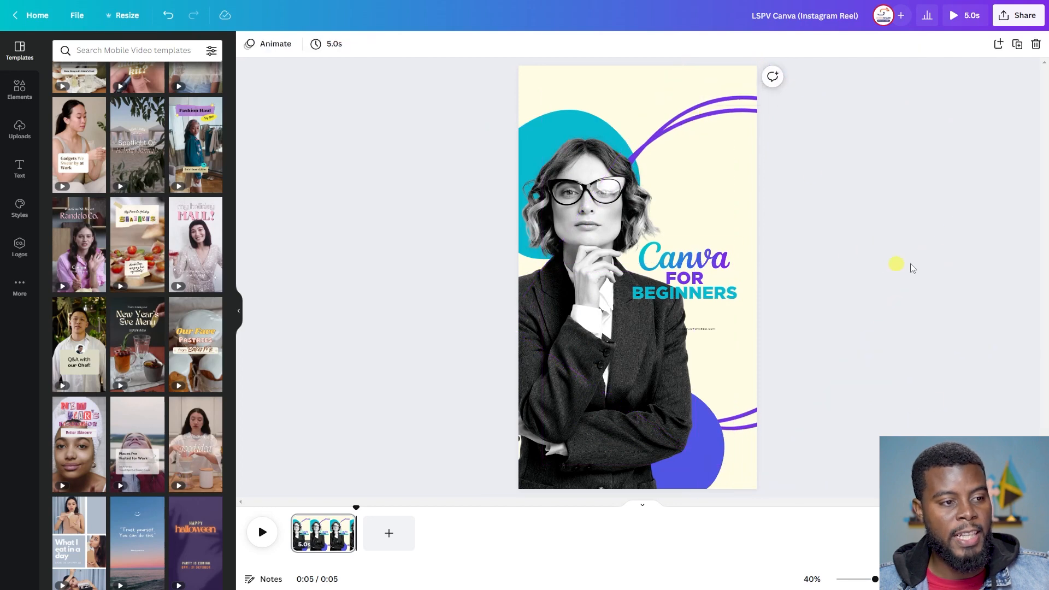
click(582, 109)
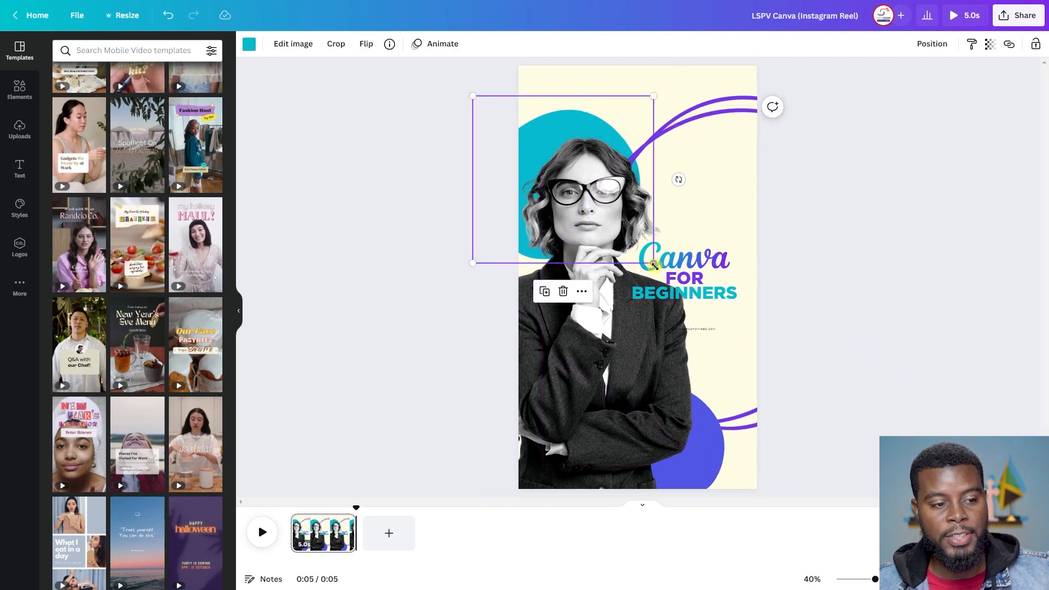
drag(654, 265, 769, 367)
key(ctrl+z)
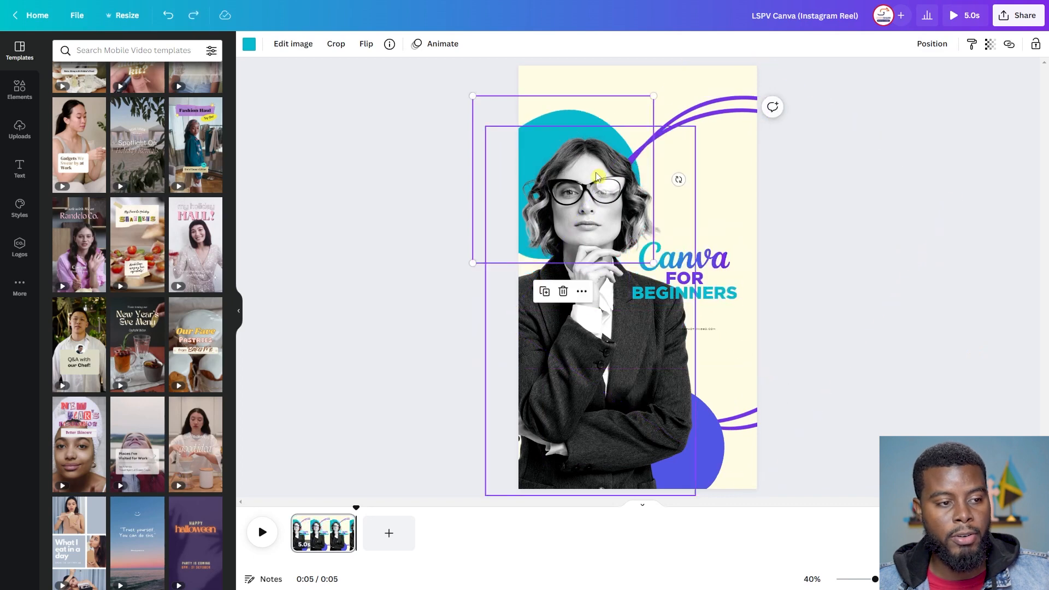
key(ctrl+y)
key(ctrl+z)
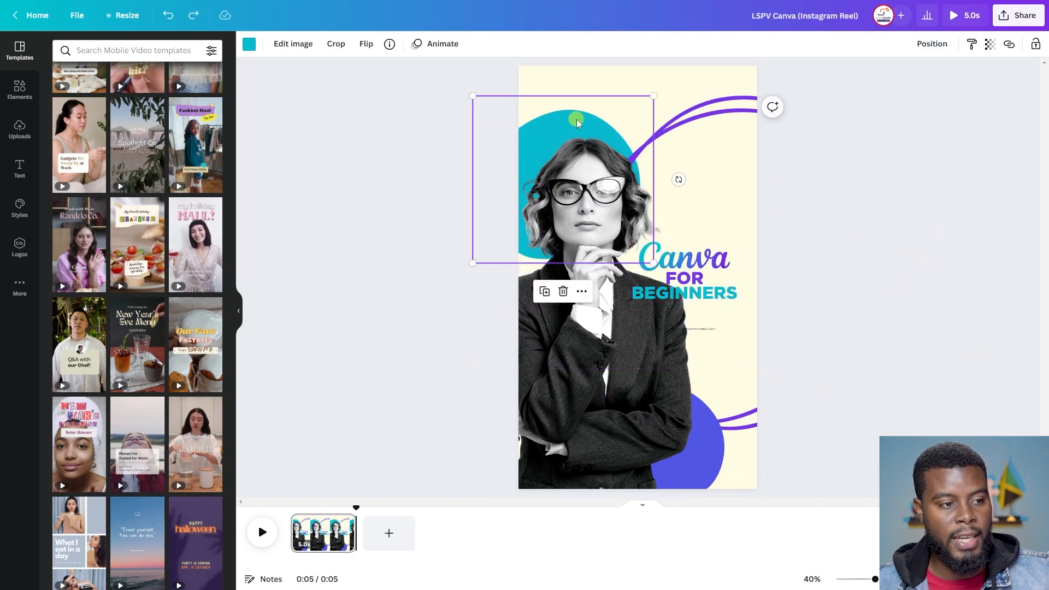
- Move the teal blob slightly up toward the page's left edge and raise the "Canva FOR BEGINNERS" title
drag(578, 121, 555, 115)
click(791, 249)
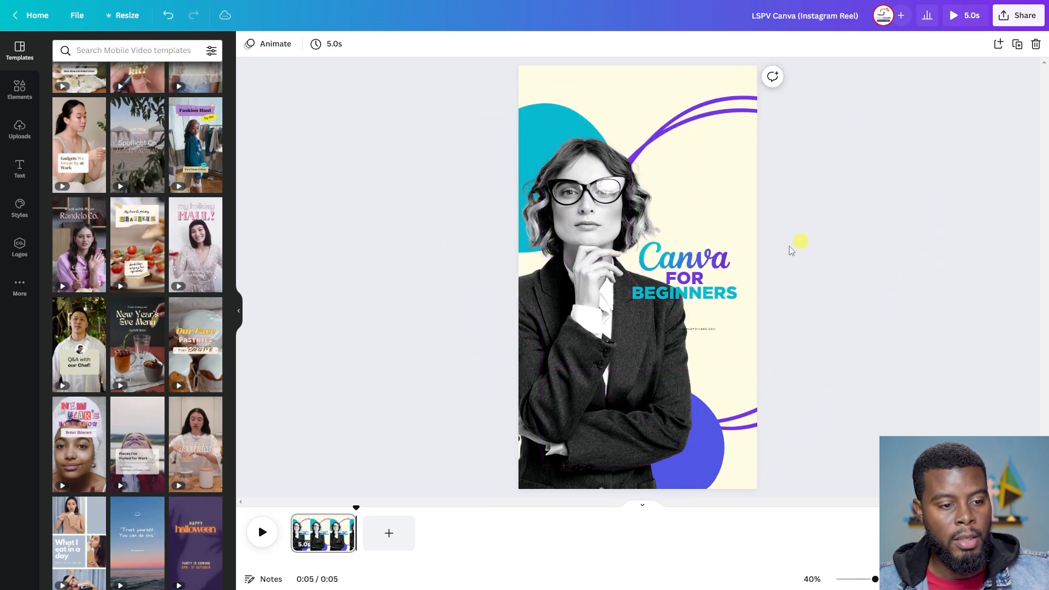
click(707, 277)
drag(707, 253, 700, 220)
- Nudge the woman's photo left, away from the title, and raise the title slightly
click(624, 331)
drag(604, 316, 593, 315)
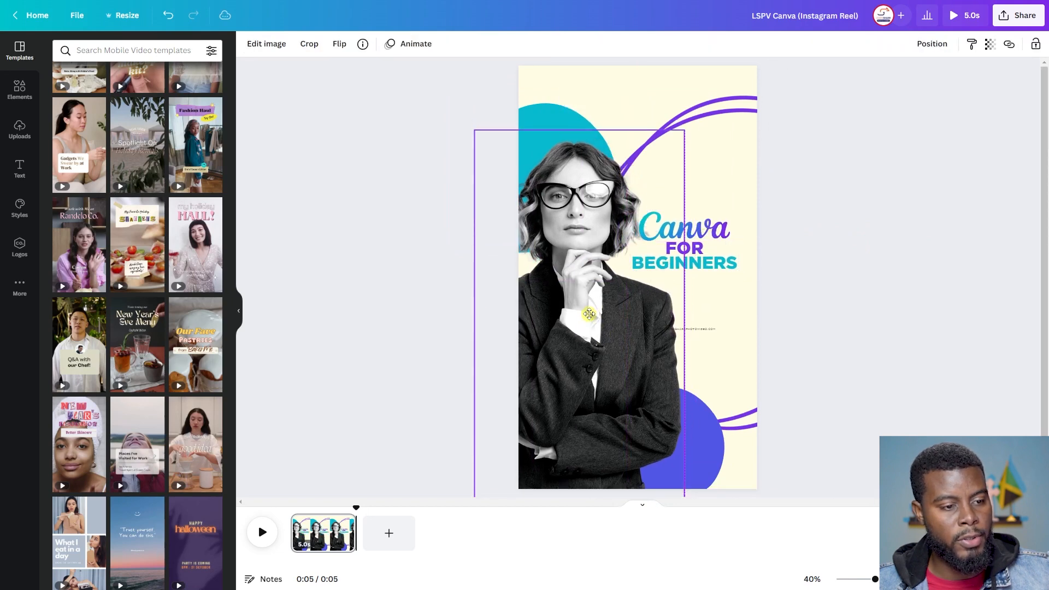
click(707, 254)
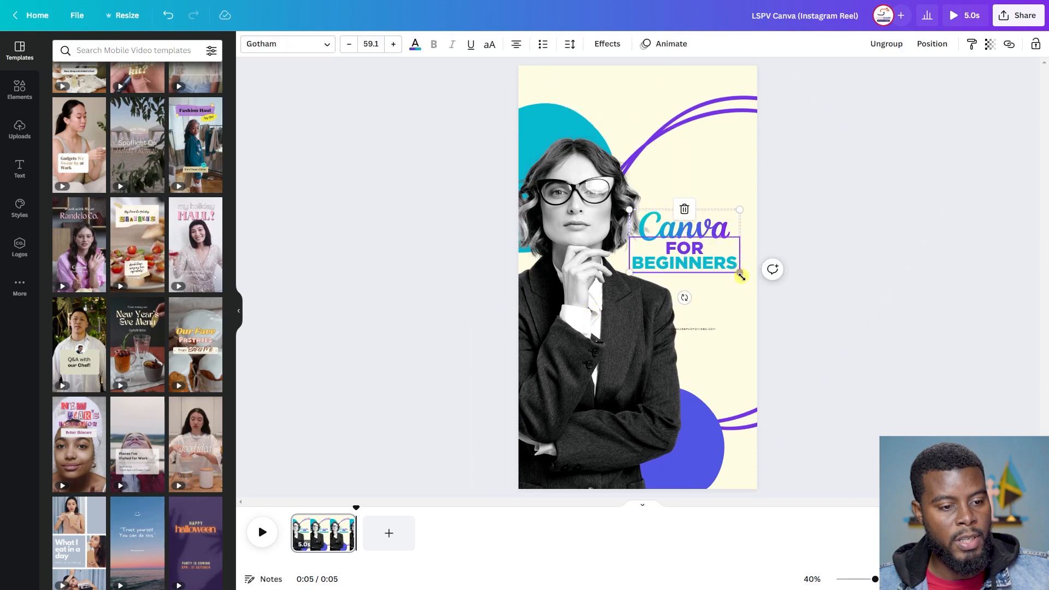
drag(703, 255, 695, 230)
- Scale down the woman's photo slightly so its base sits on the page's lower edge and the title is clear
click(594, 382)
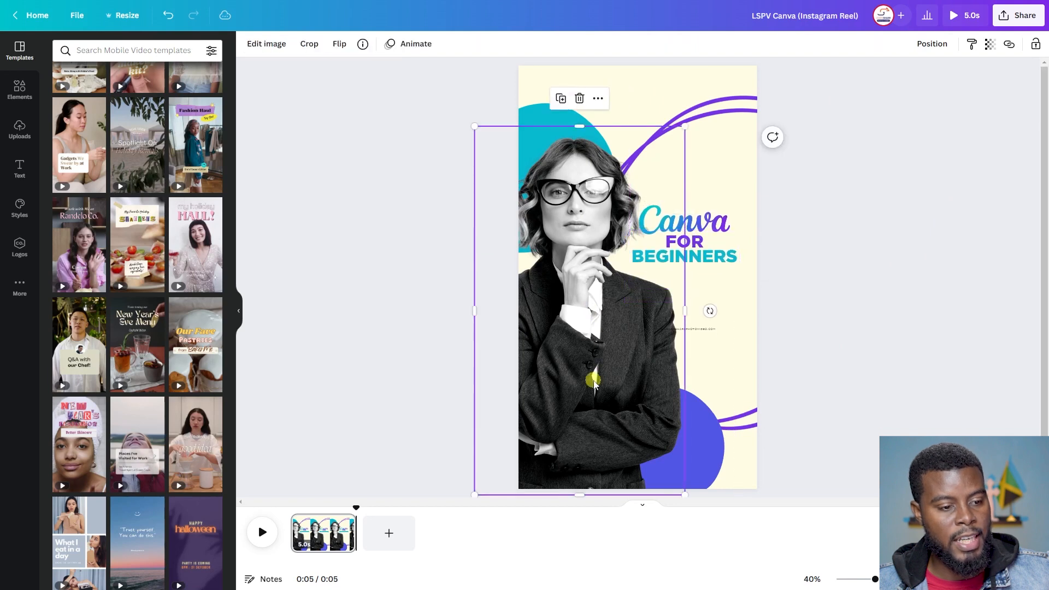
drag(685, 494, 681, 488)
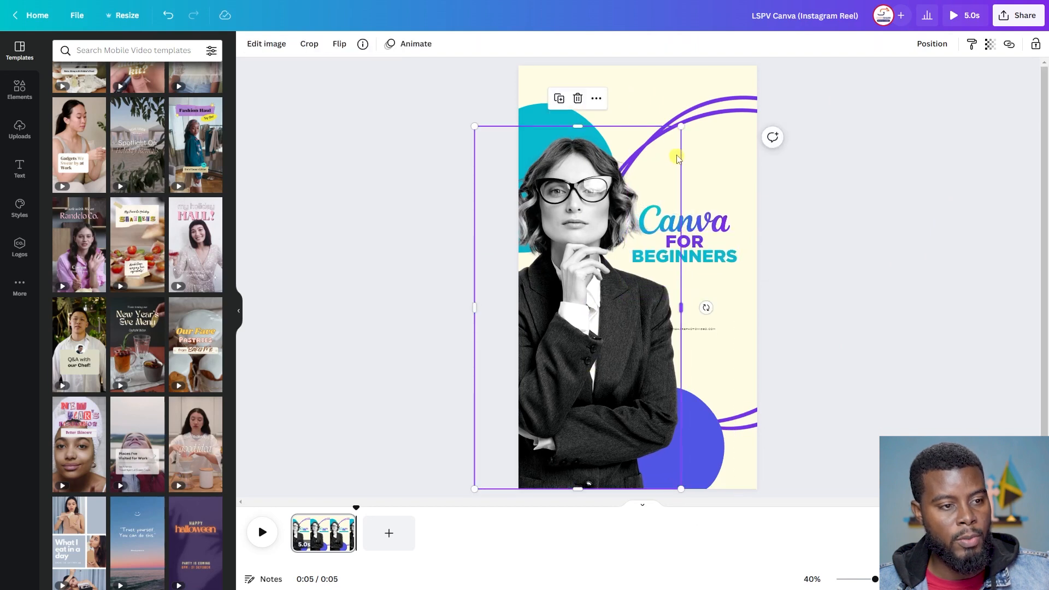
drag(680, 129, 662, 155)
- Shift the purple circle outline left so its crossing strokes tuck behind the woman's head
click(694, 219)
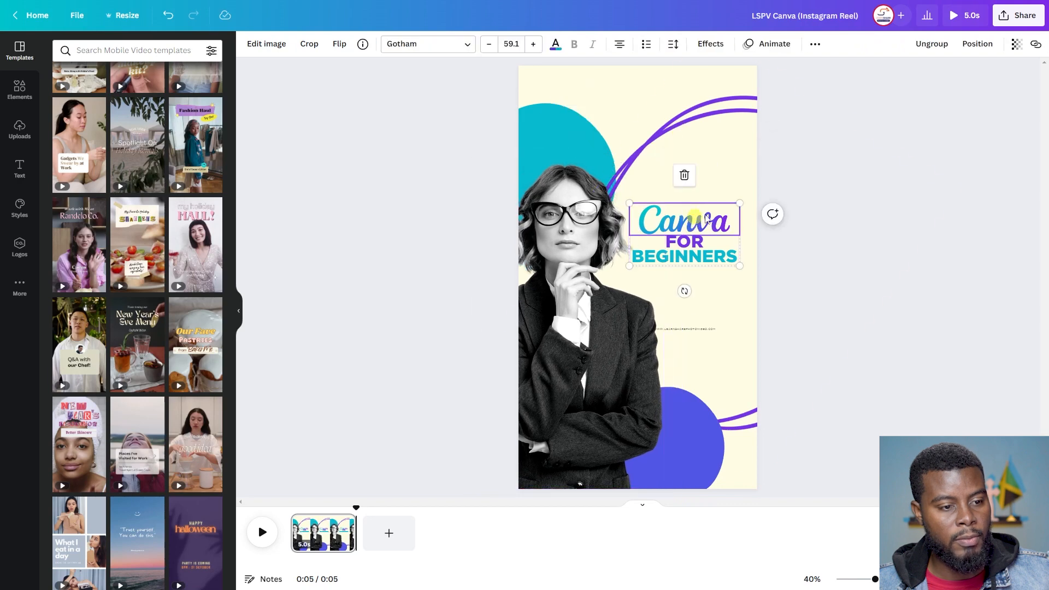
click(879, 218)
click(702, 242)
click(766, 204)
drag(653, 145, 655, 129)
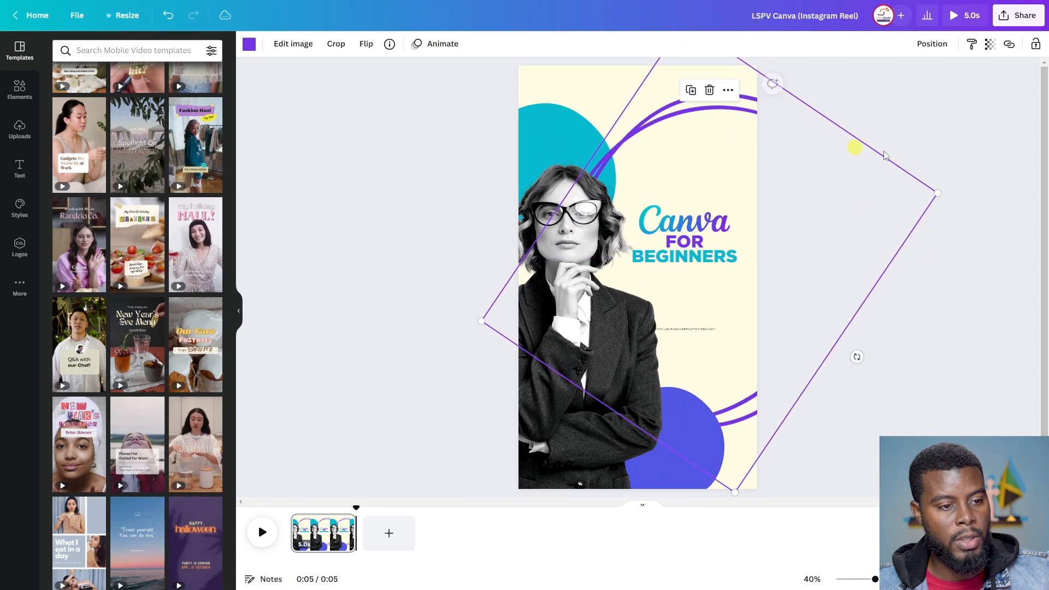
click(921, 131)
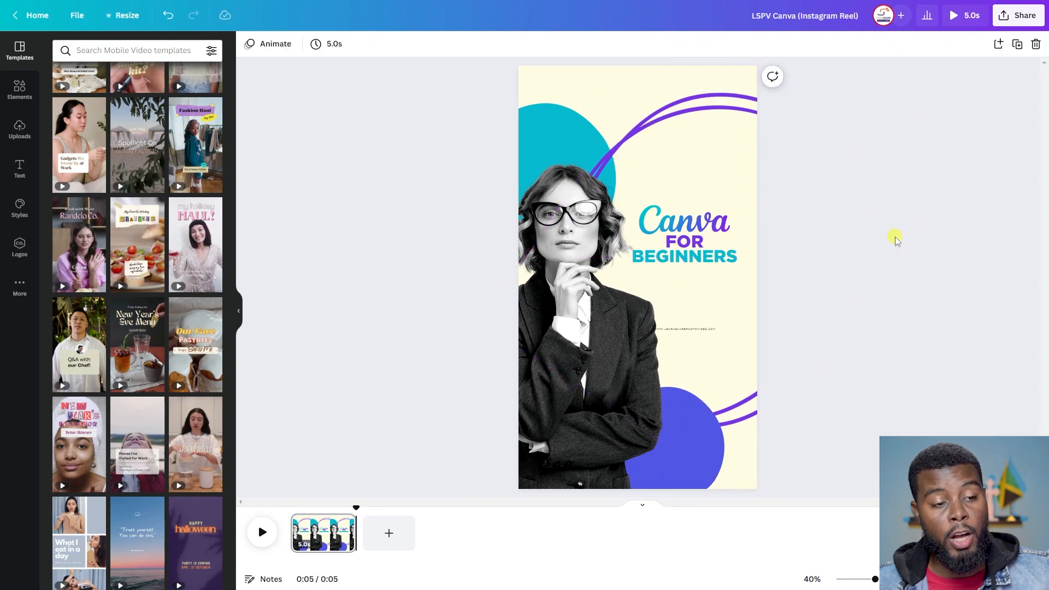
scroll(695, 242, up, 5)
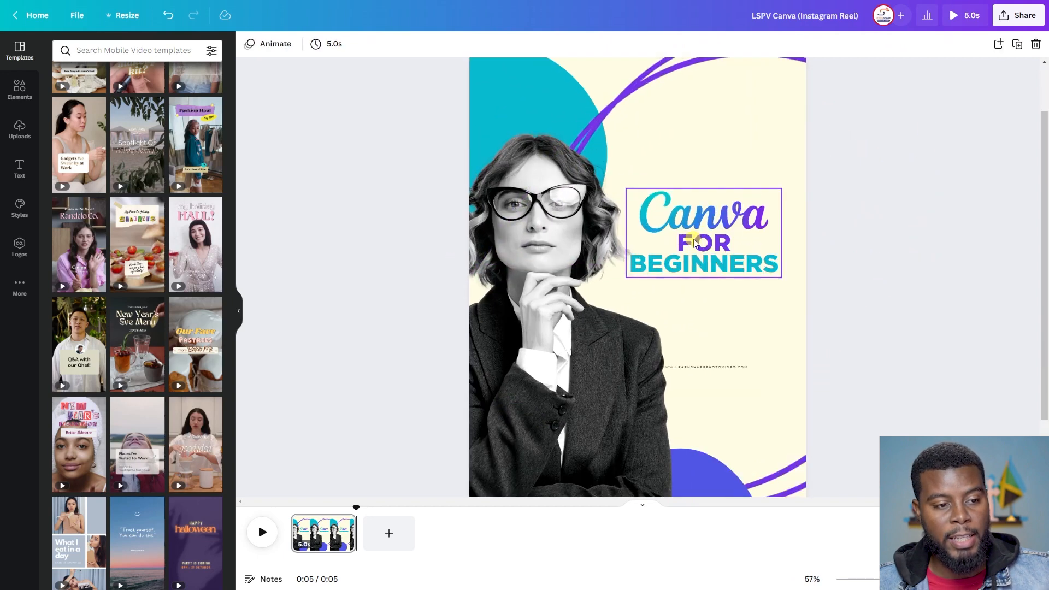
click(707, 236)
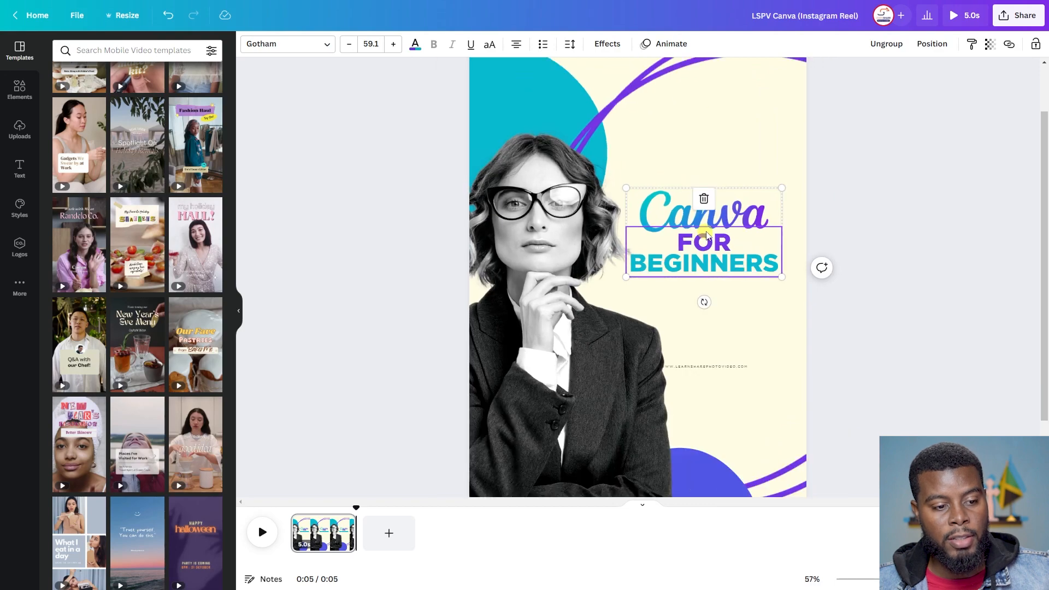
scroll(720, 359, up, 5)
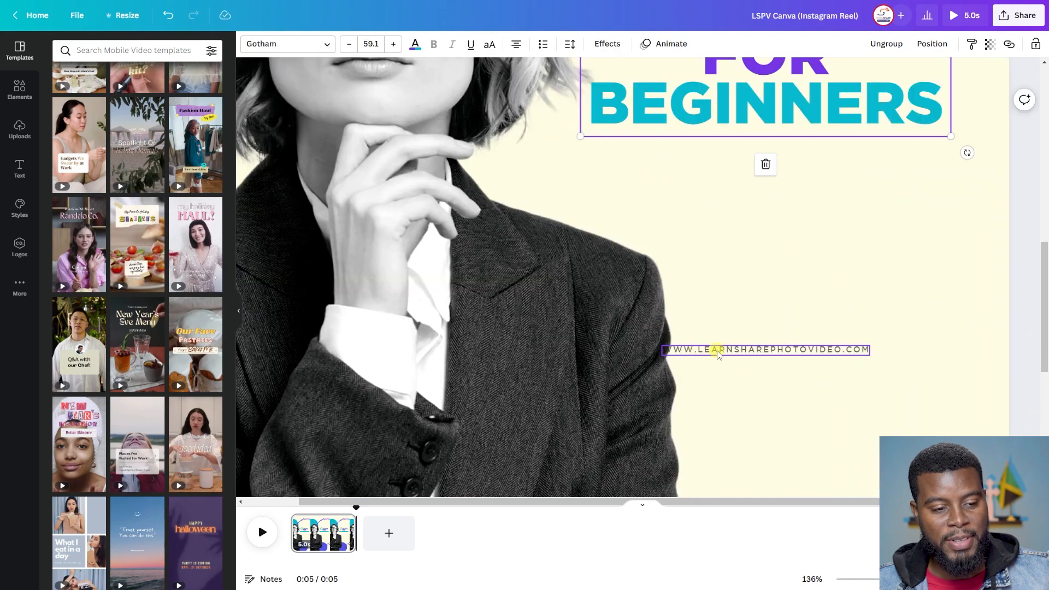
click(719, 354)
drag(773, 352, 831, 380)
double_click(832, 379)
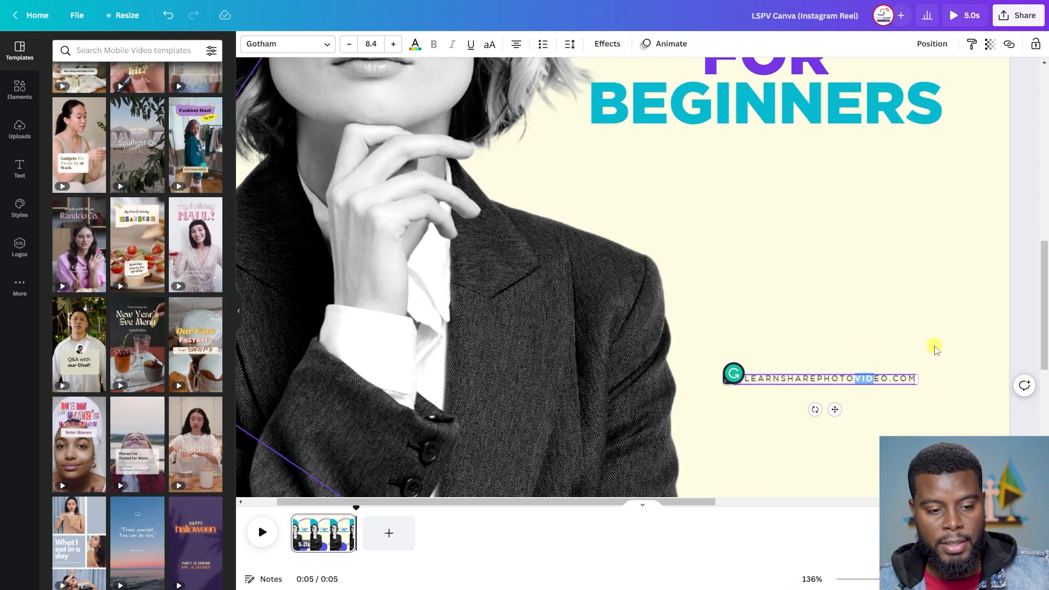
click(802, 337)
click(770, 377)
drag(765, 376, 556, 327)
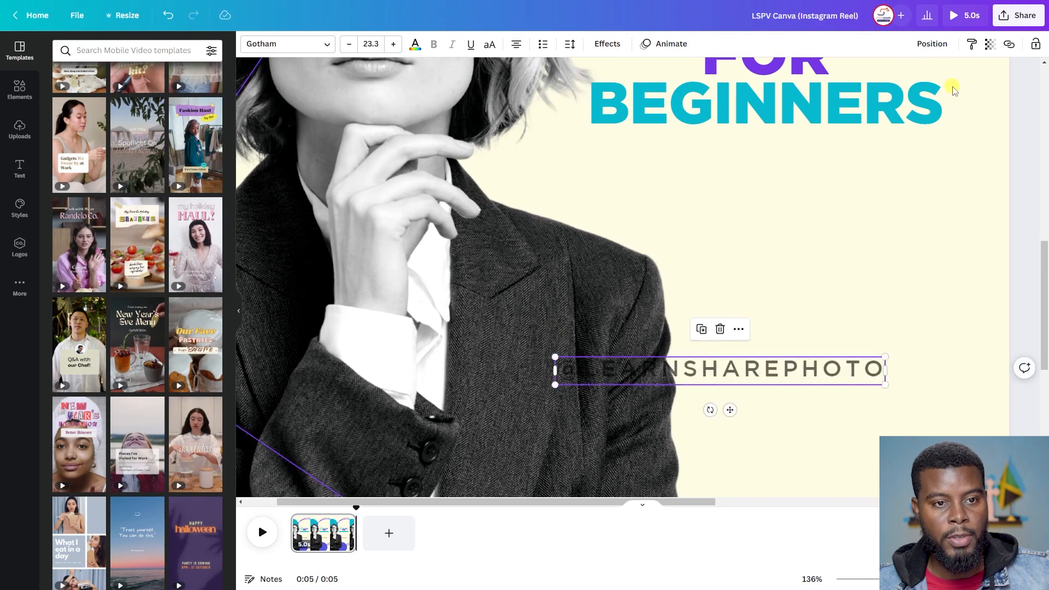
- Set the handle text's transparency to 100 so it is fully opaque
click(987, 48)
drag(945, 88, 986, 87)
key(ctrl+alt+0)
scroll(706, 220, down, 1)
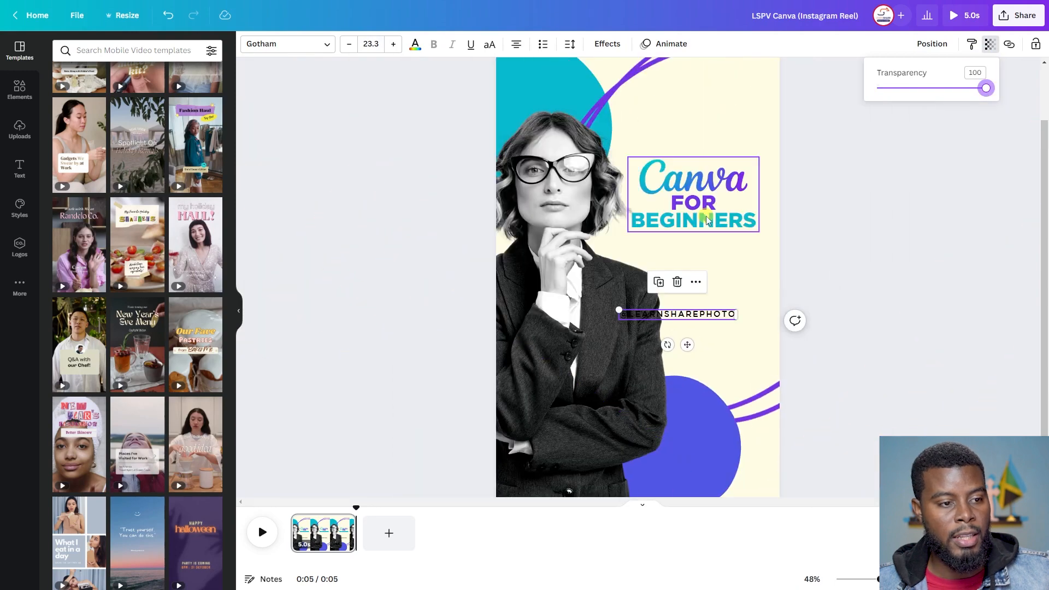
scroll(706, 220, down, 1)
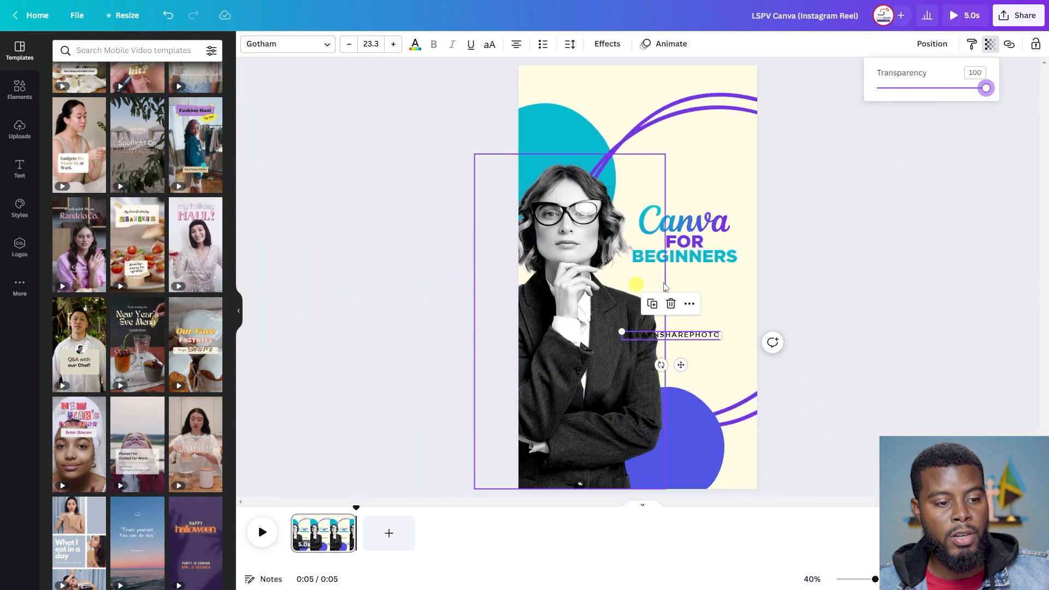
click(841, 312)
click(857, 356)
click(683, 342)
drag(683, 342, 717, 357)
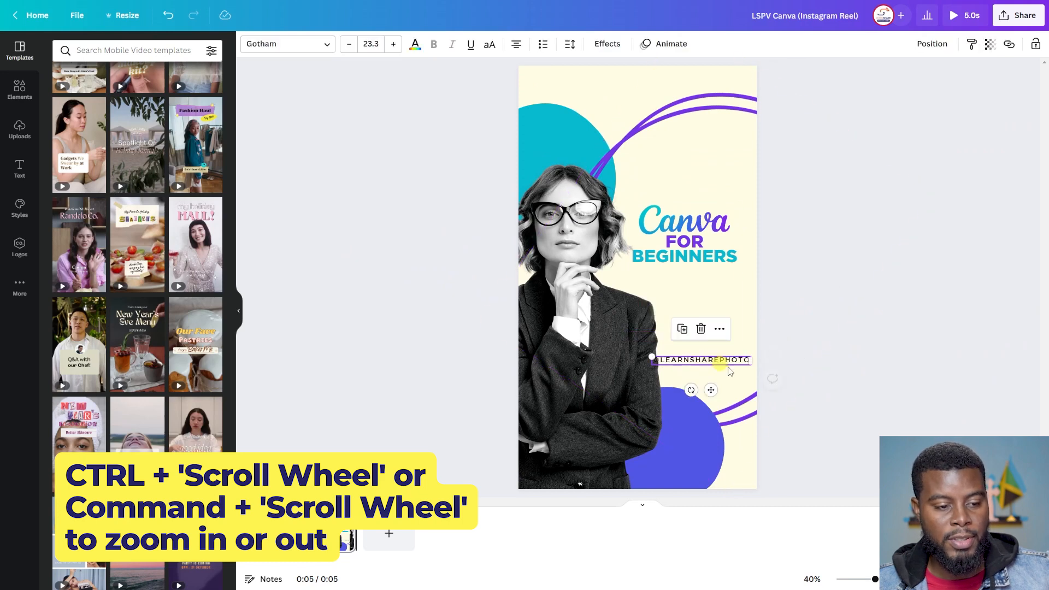
scroll(751, 364, up, 5)
drag(754, 353, 808, 332)
click(911, 281)
scroll(907, 280, down, 5)
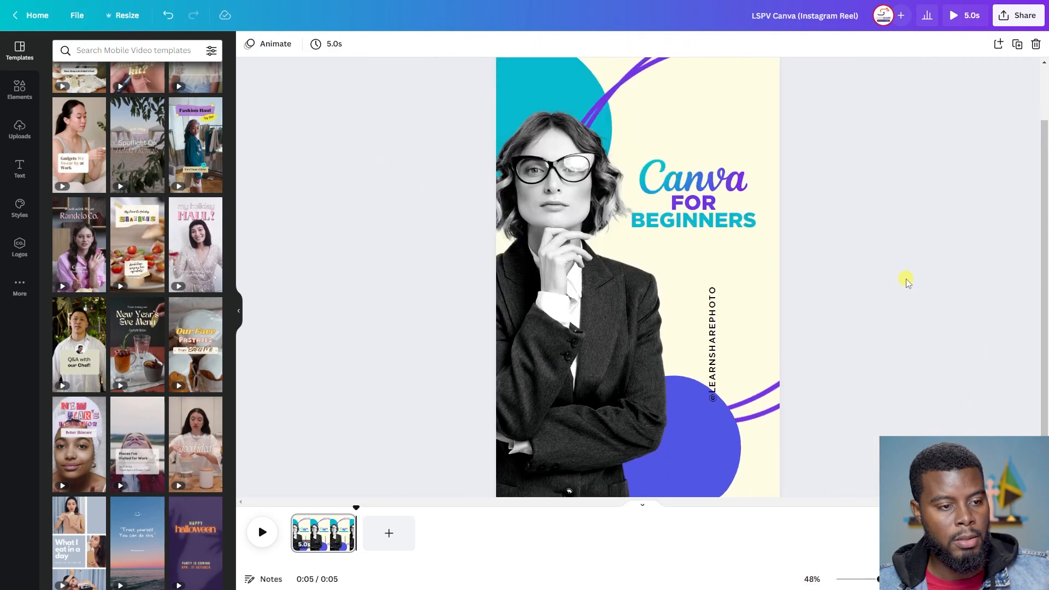
scroll(836, 277, down, 2)
- Place the vertical handle near the page's lower-right edge beside the blue blob and shrink it slightly
drag(702, 355, 736, 394)
drag(734, 448, 738, 423)
drag(738, 381, 734, 406)
click(782, 358)
- Lower the "Canva FOR BEGINNERS" title to just beneath the level of the woman's face
click(693, 243)
drag(694, 231, 693, 263)
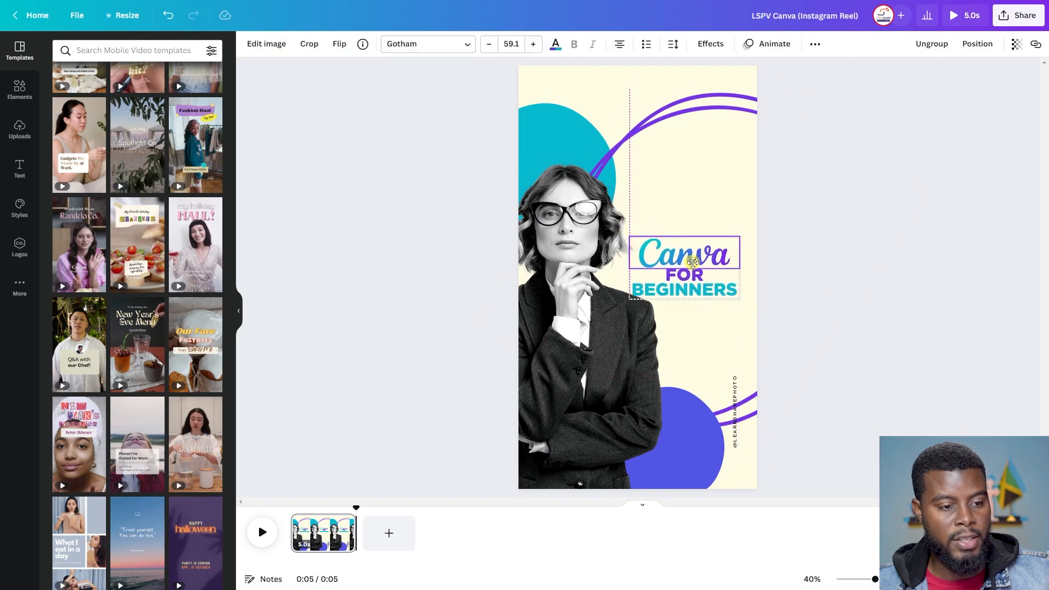
click(846, 233)
scroll(711, 274, up, 3)
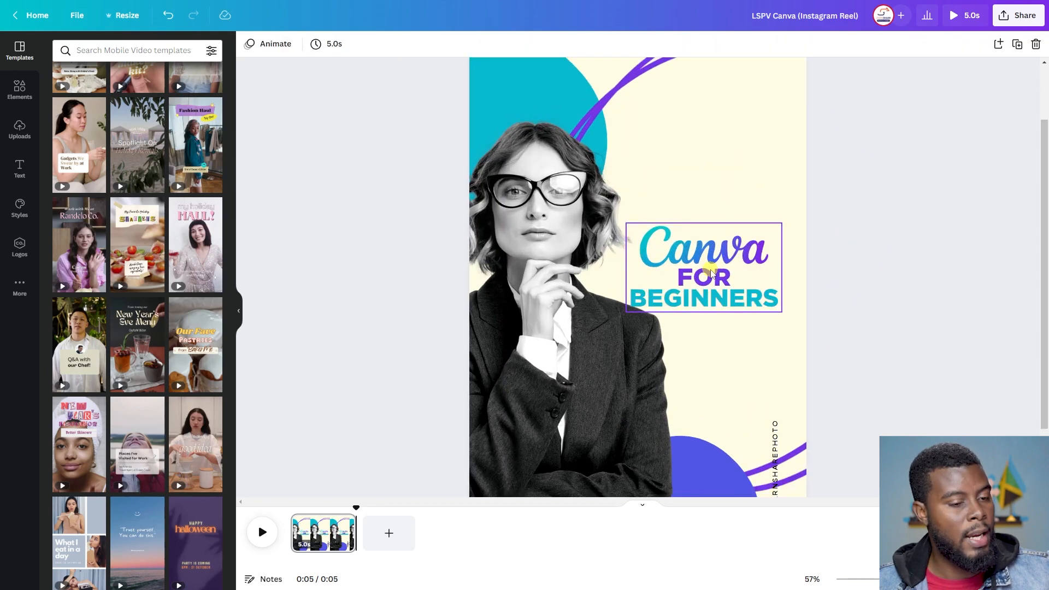
scroll(711, 273, down, 2)
click(734, 307)
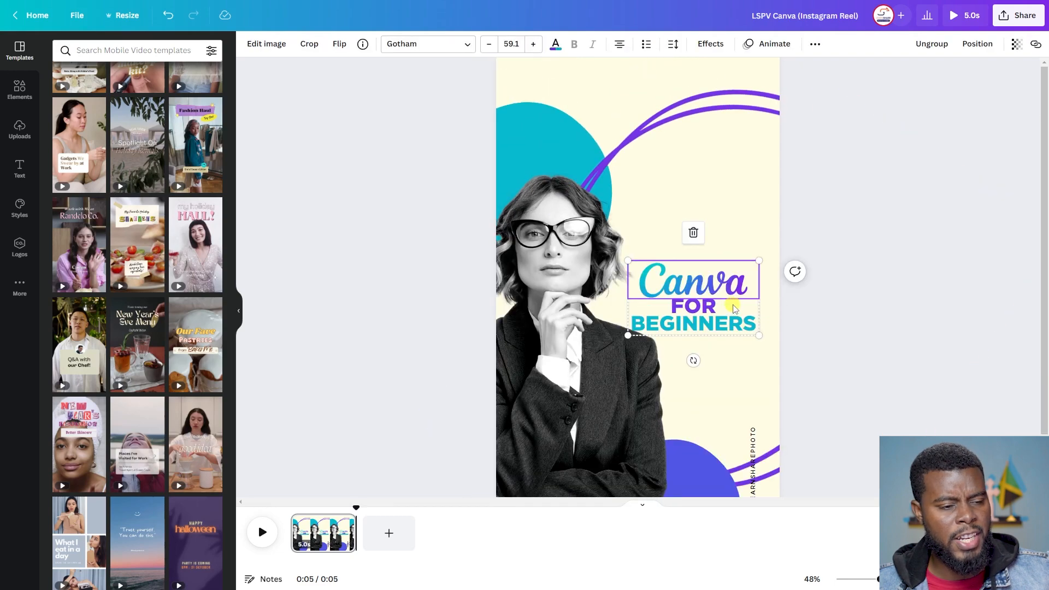
scroll(734, 307, down, 1)
scroll(713, 266, up, 1)
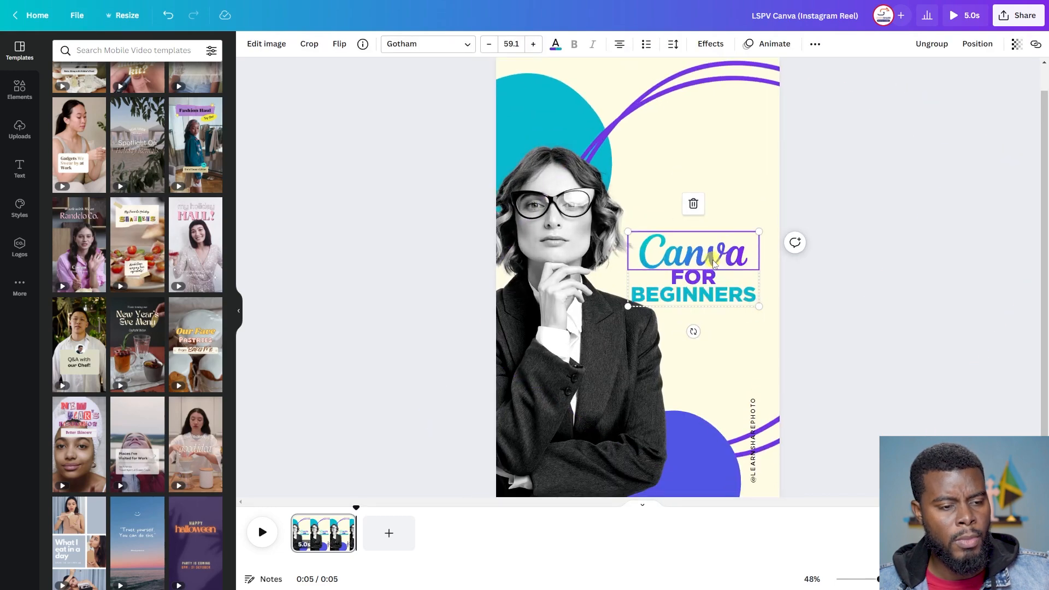
- Move the "Canva FOR BEGINNERS" title up above the woman's head at the page's upper right and adjust its size
click(859, 199)
scroll(703, 266, down, 1)
click(705, 257)
drag(705, 257, 687, 152)
drag(623, 131, 600, 117)
click(655, 186)
drag(655, 186, 677, 167)
drag(745, 94, 708, 142)
- Shrink the teal circle behind the woman's head
click(576, 135)
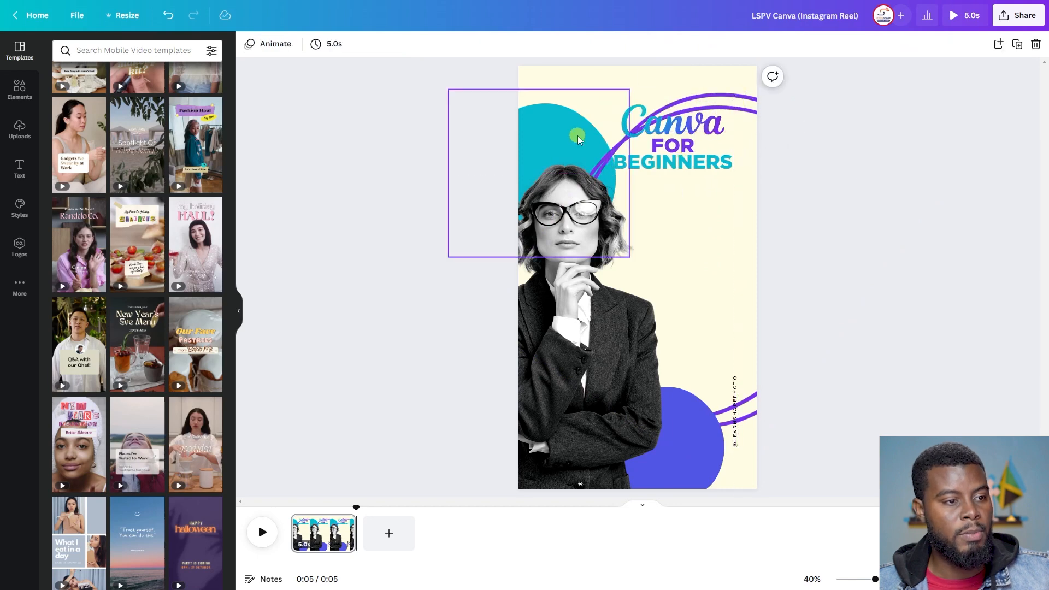
drag(629, 256, 611, 239)
click(719, 88)
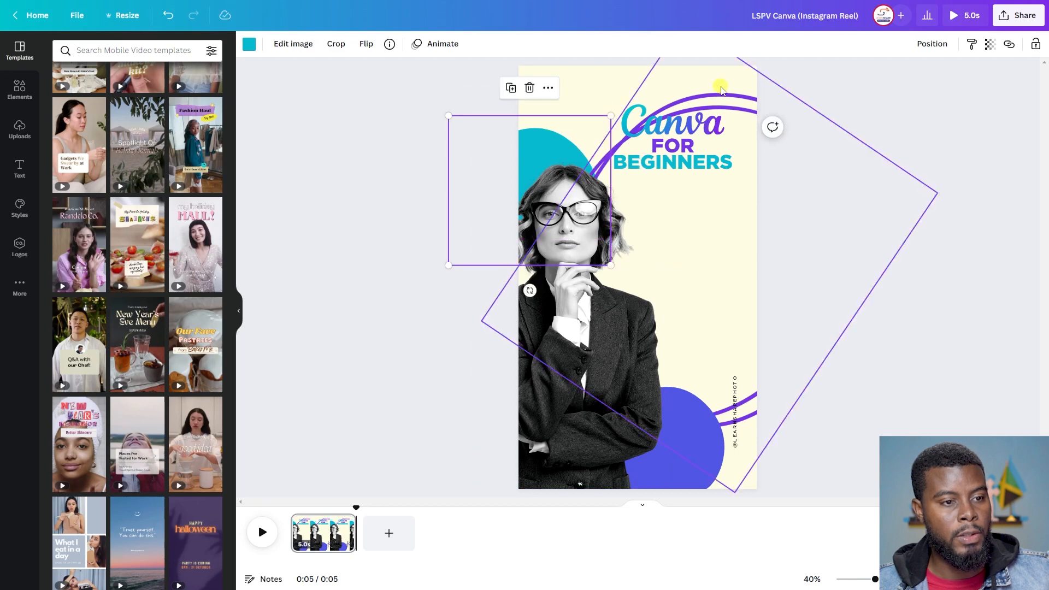
- Enlarge the purple line ring and shift it up so it arcs higher over the woman's head
click(727, 107)
click(752, 100)
drag(479, 321, 433, 334)
drag(759, 408, 773, 384)
- Move the title down beside the woman's face and make it slightly smaller
drag(676, 158, 697, 273)
drag(754, 288, 739, 286)
- Rotate the purple line ring until its frame is level and lower it so the arc passes just above the woman's head
click(656, 87)
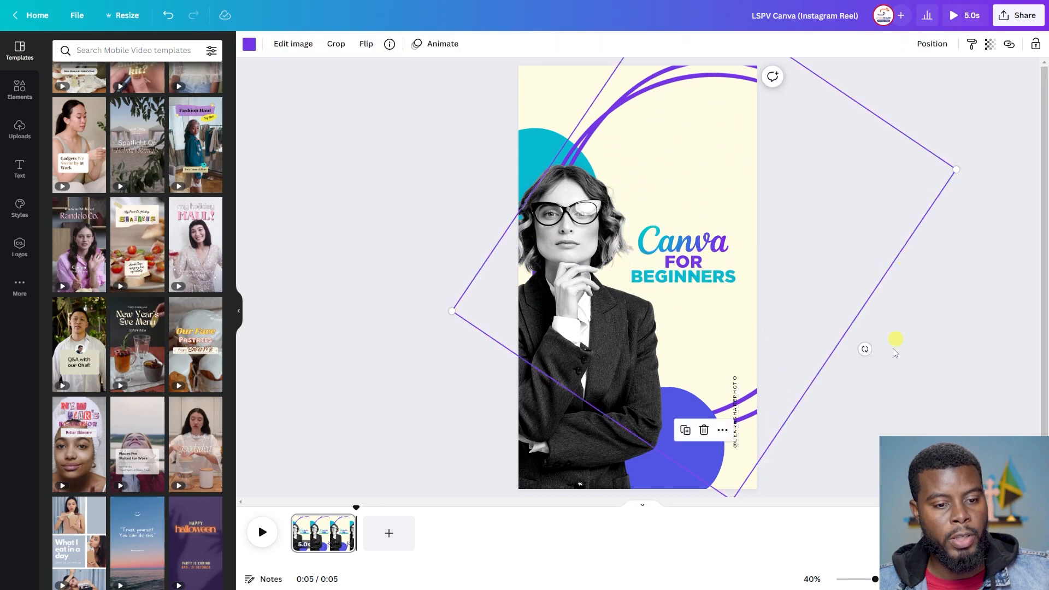
drag(864, 352, 705, 332)
drag(672, 93, 676, 125)
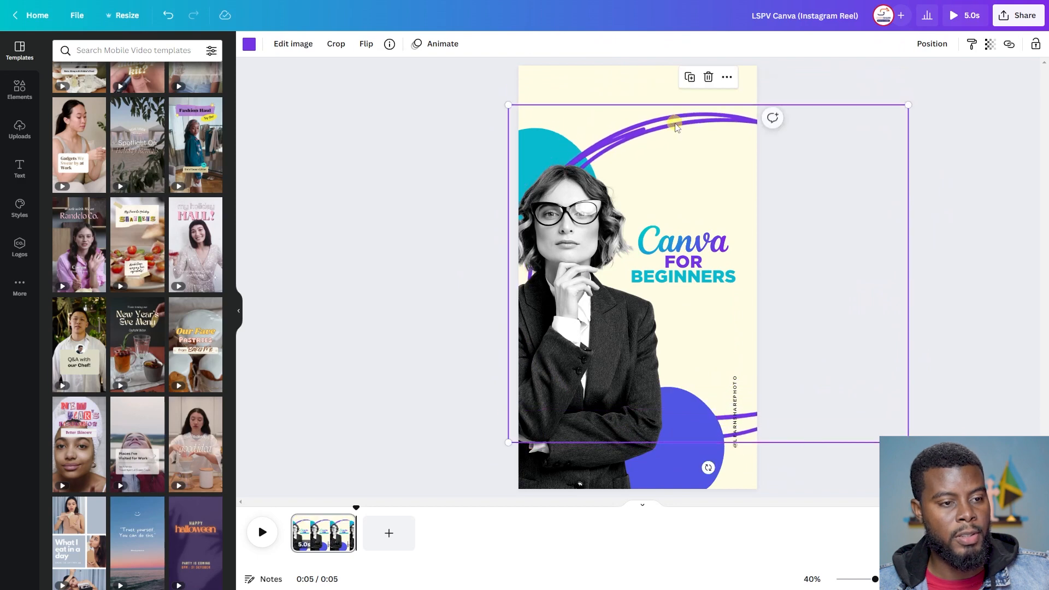
click(945, 170)
- Enlarge the woman's photo very slightly and nudge the title down a little
click(612, 218)
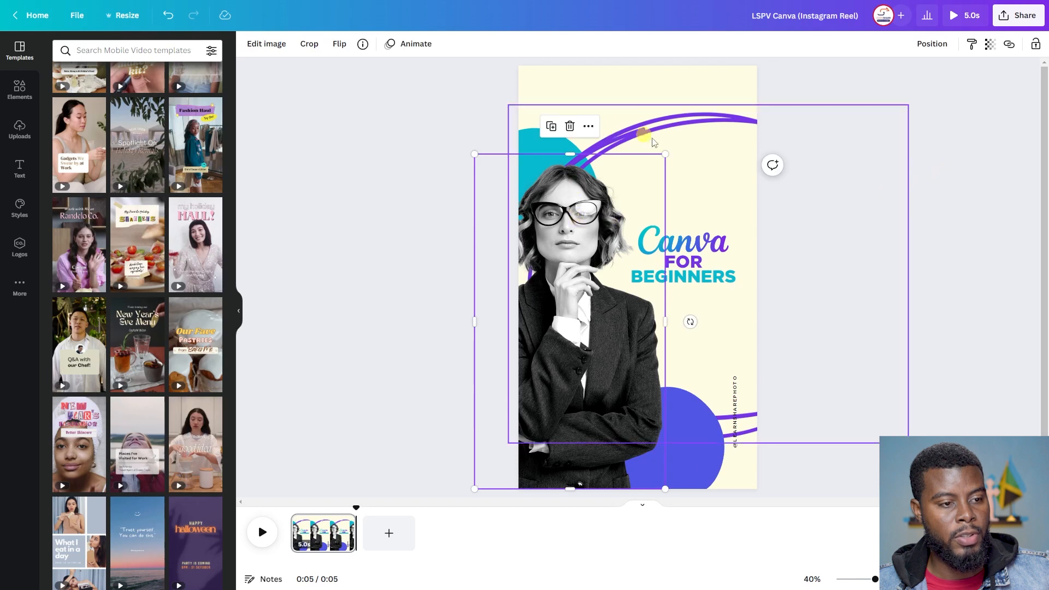
drag(665, 154, 666, 152)
mouse_move(700, 256)
mouse_down()
mouse_move(696, 181)
mouse_move(701, 257)
mouse_up()
click(832, 224)
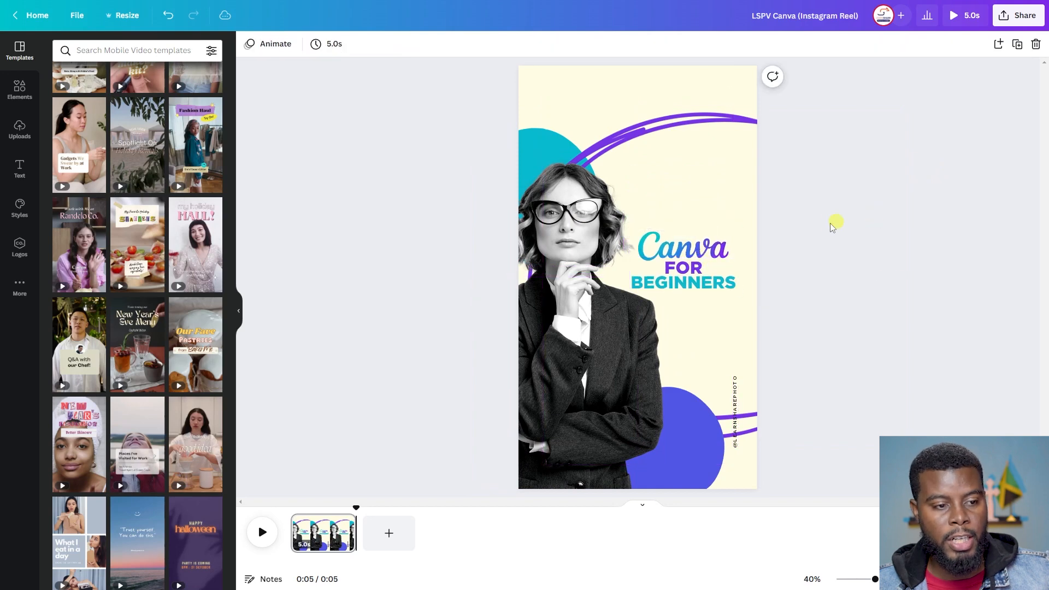
- Raise the title to the open space beneath the purple arc, beside the top of the woman's head
click(678, 249)
drag(683, 252, 682, 166)
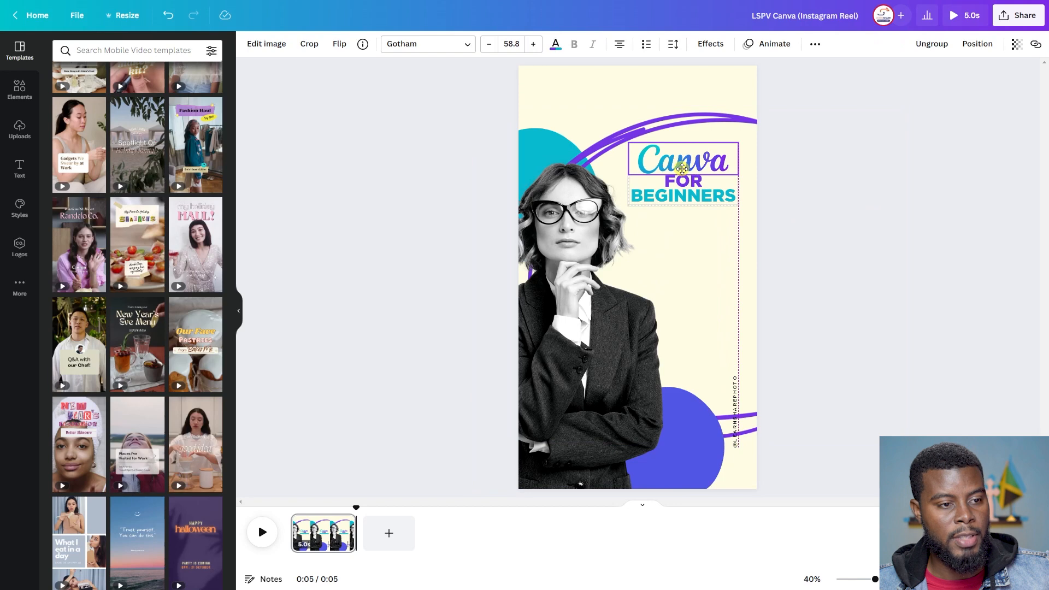
click(810, 229)
- Tilt the purple line ring counterclockwise and move it up and left so it crosses the teal circle
drag(708, 468, 790, 444)
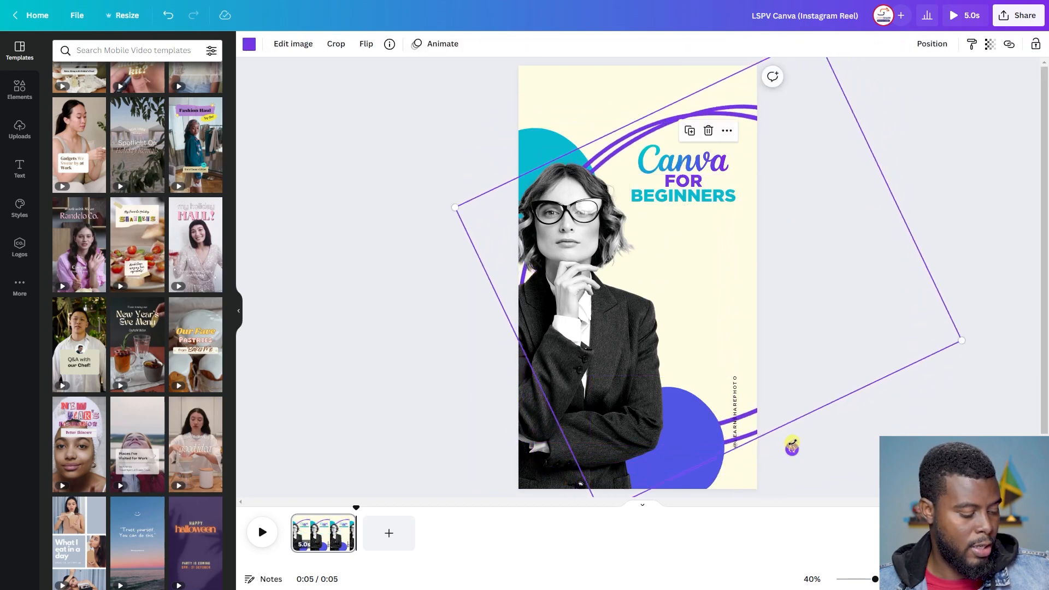
click(787, 197)
drag(753, 117, 712, 94)
- Enlarge the title slightly and raise it closer beneath the purple arc
drag(701, 167, 690, 146)
drag(733, 191, 739, 195)
drag(693, 165, 693, 153)
click(845, 195)
- Enlarge the woman's photo and shift it down and right so her head sits below the title
click(586, 305)
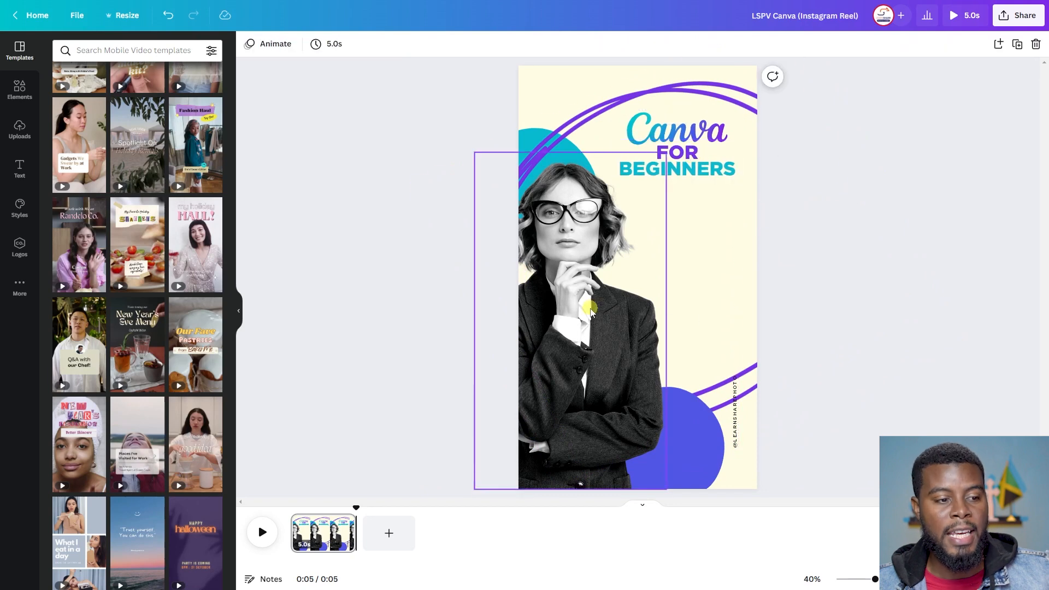
drag(666, 493, 680, 499)
drag(588, 306, 607, 328)
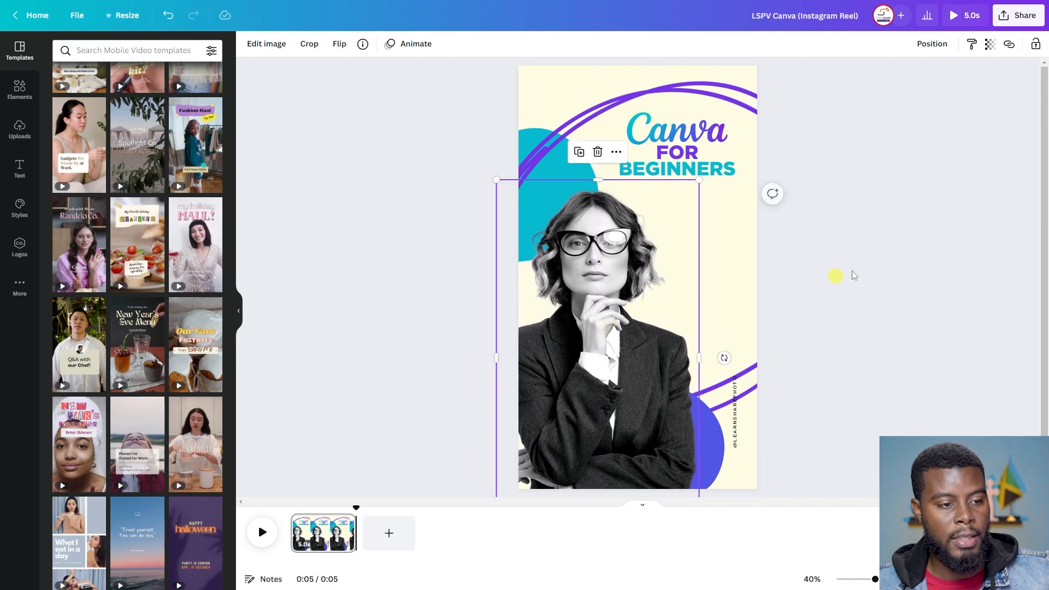
click(850, 216)
- Move the teal circle down behind the woman's face and shoulder at the page's left edge
click(528, 129)
click(523, 129)
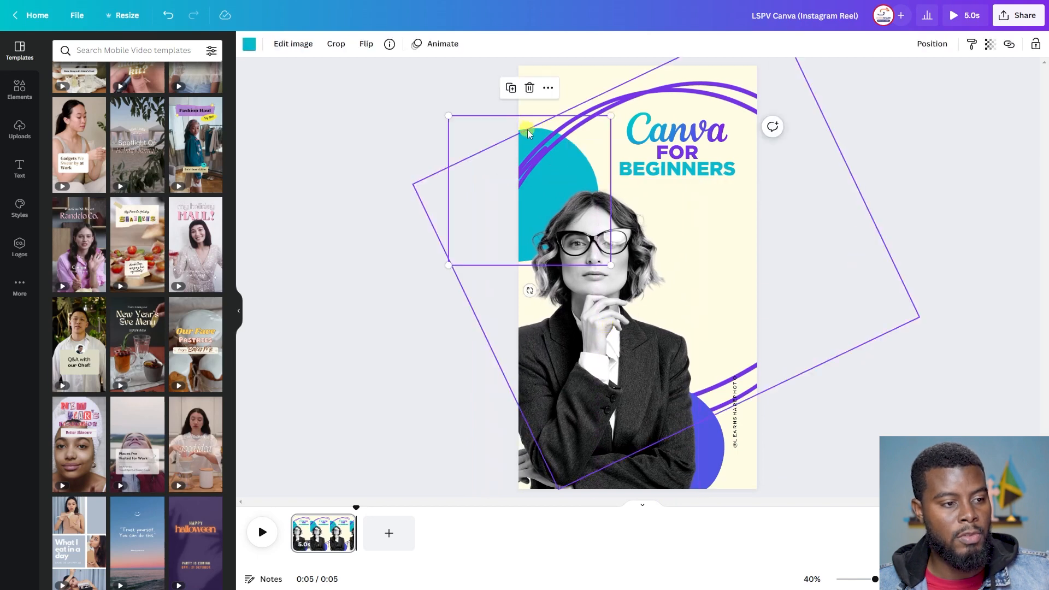
drag(524, 130, 516, 208)
click(936, 300)
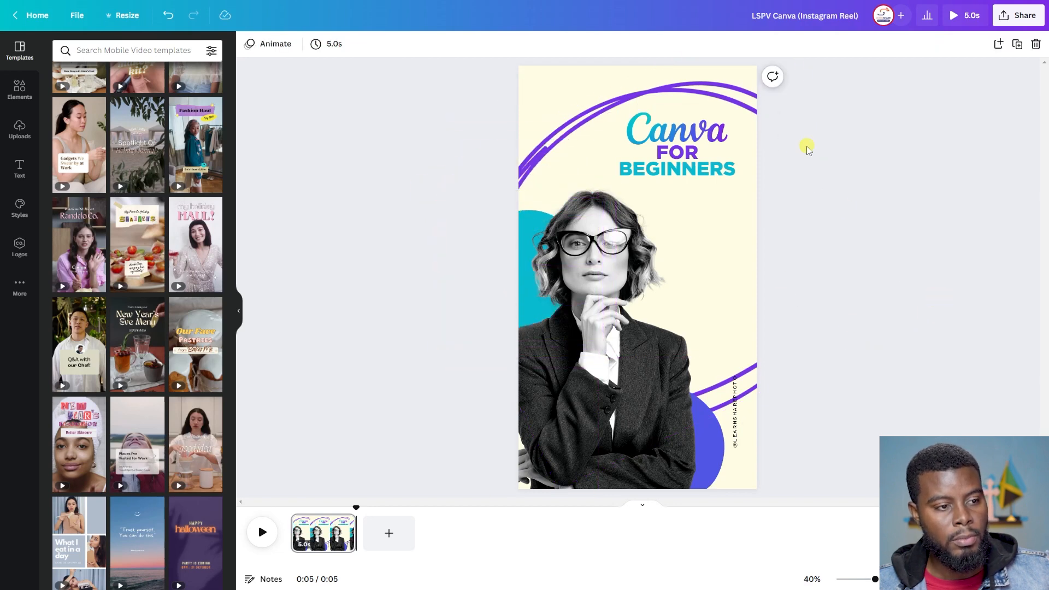
- Nudge the title slightly down and left, closer to the woman's head
click(701, 146)
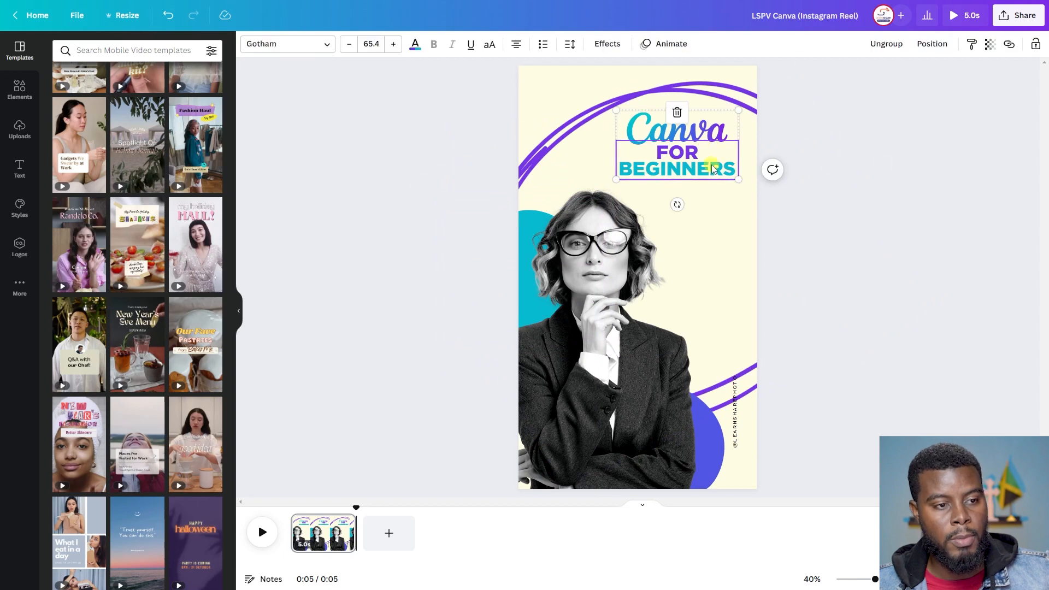
click(691, 134)
drag(672, 139, 667, 146)
click(887, 221)
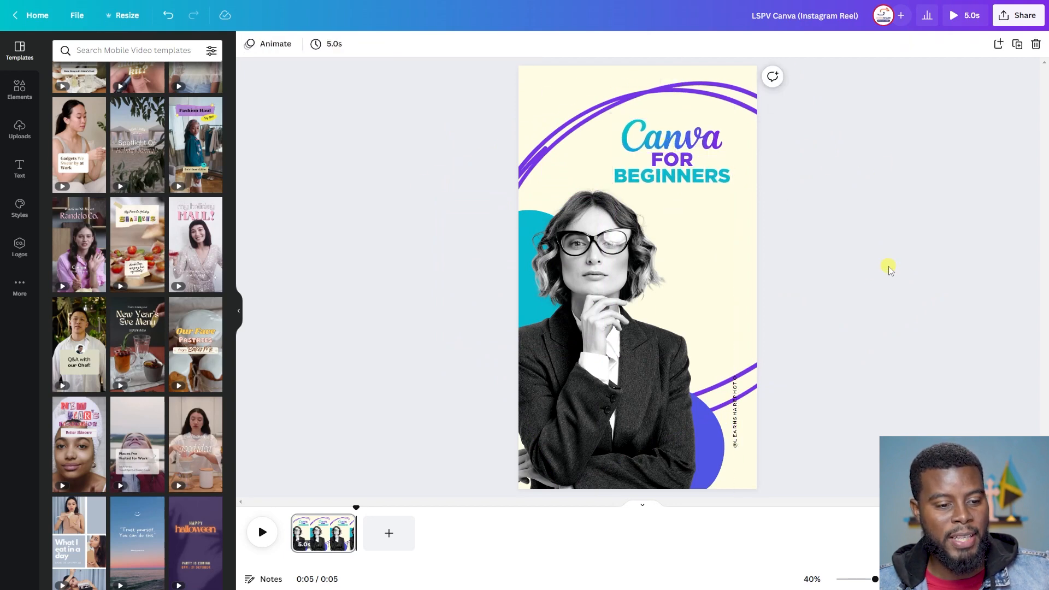
click(735, 413)
key(Up)
key(Up)
key(Up)
key(shift+Up)
key(shift+Up)
key(shift+Up)
key(shift+Up)
key(shift+Up)
key(shift+Up)
key(shift+Up)
key(shift+Up)
key(shift+Up)
key(shift+Up)
key(shift+Up)
key(shift+Up)
key(shift+Up)
key(shift+Up)
key(shift+Up)
key(shift+Up)
key(shift+Up)
key(shift+Up)
key(shift+Up)
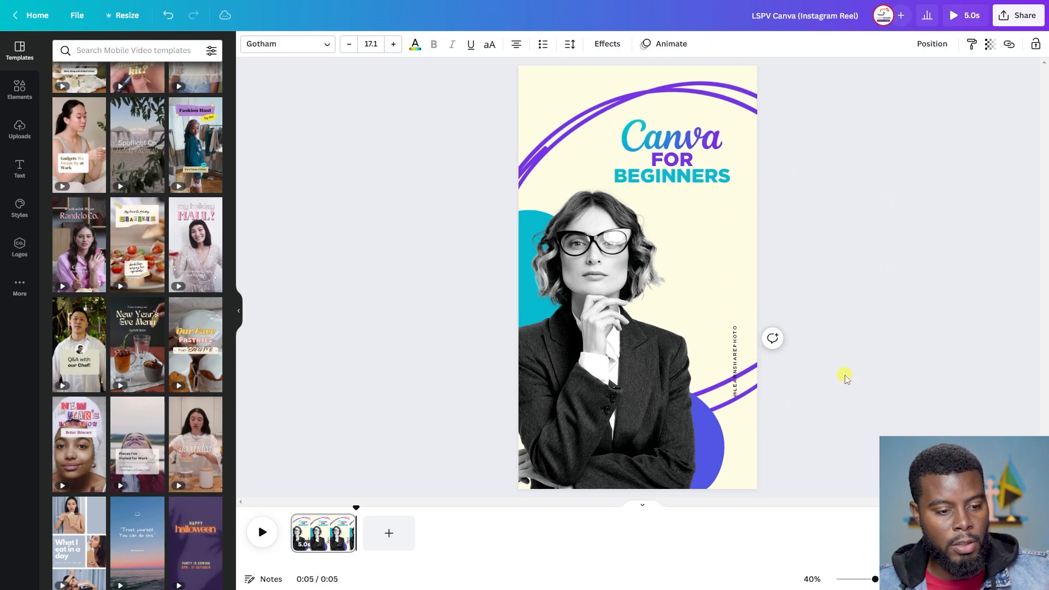
key(shift+Up)
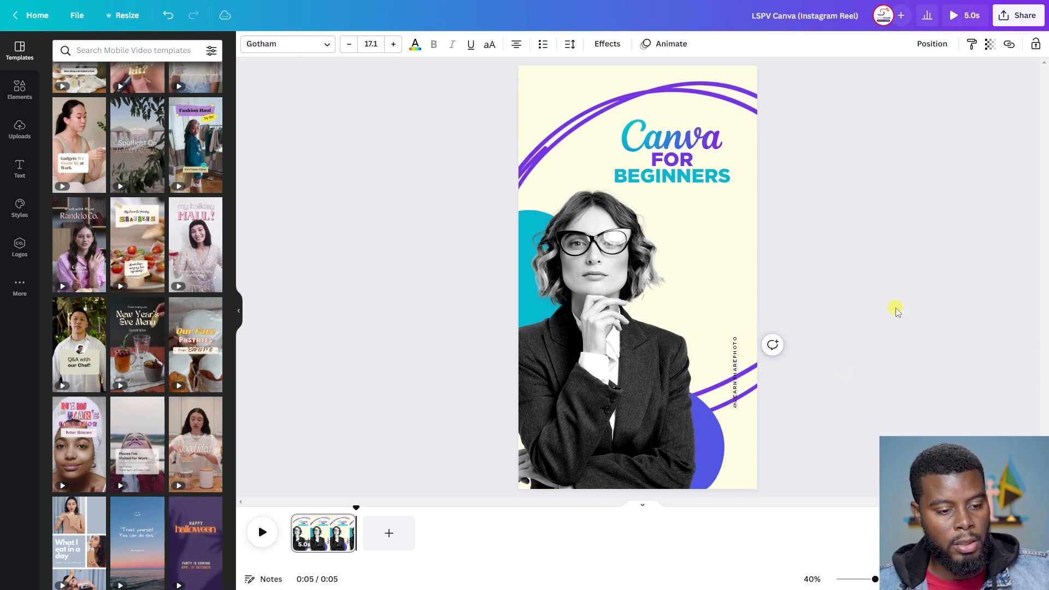
click(886, 180)
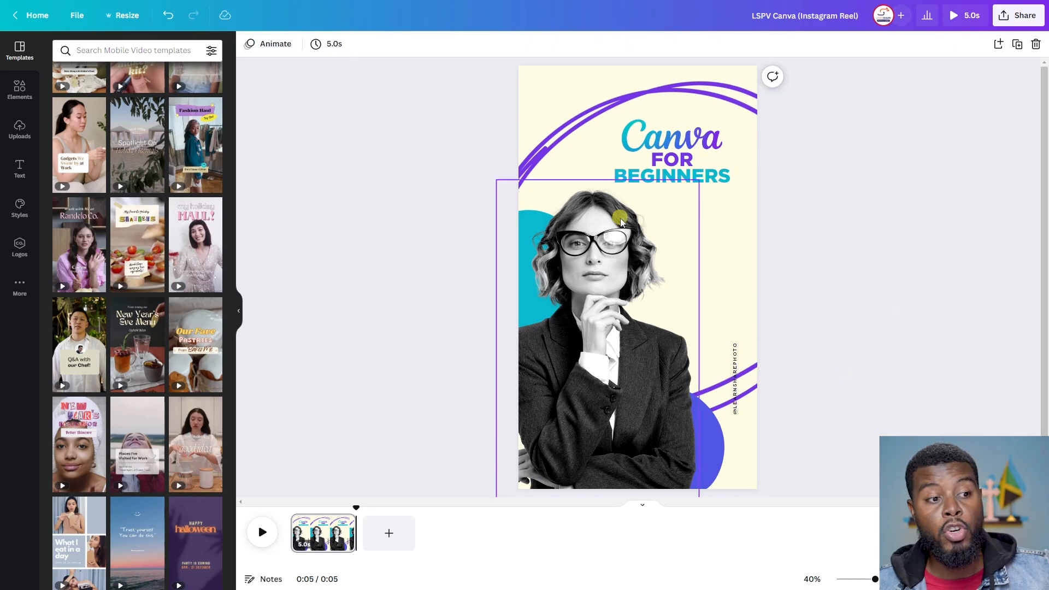
- Enlarge the woman's photo a little more and raise it so her hair reaches the bottom of the title
click(663, 192)
drag(700, 181, 713, 157)
key(ctrl+z)
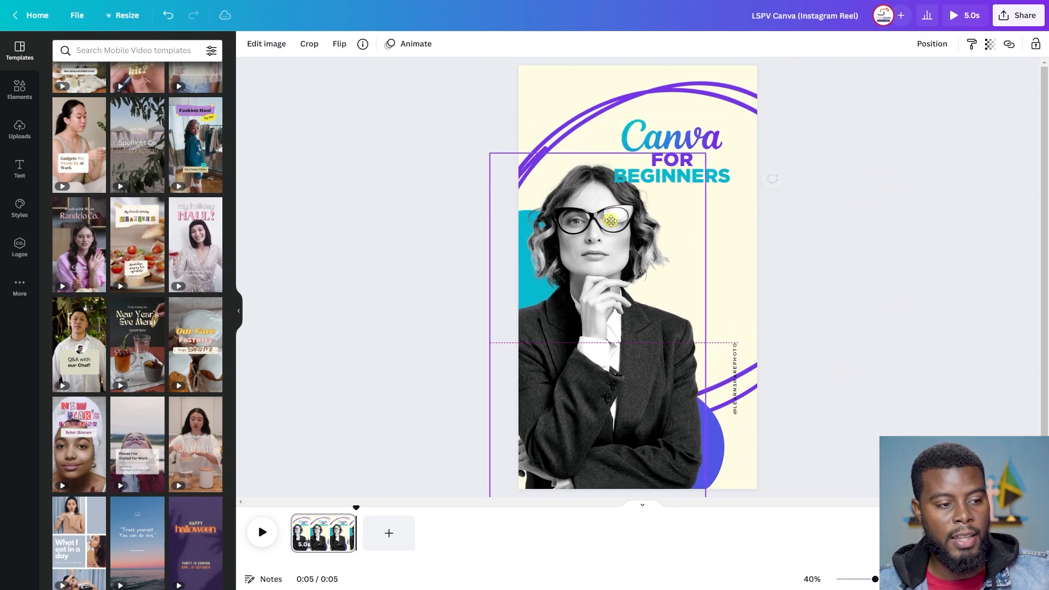
- Shrink the title and move it up clear of the woman's hair, beneath the purple arc
click(672, 143)
click(882, 186)
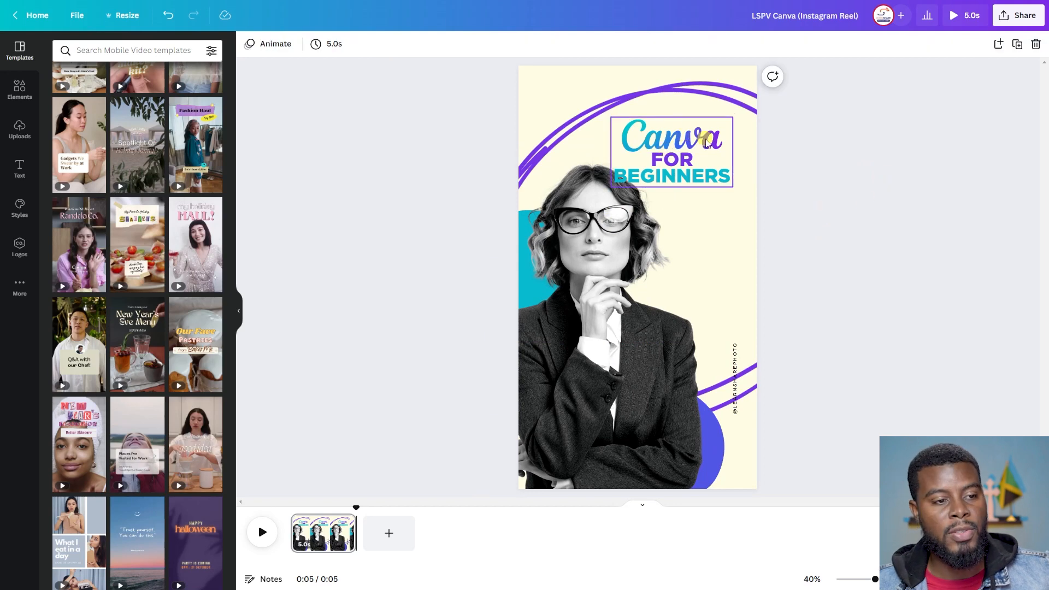
click(684, 167)
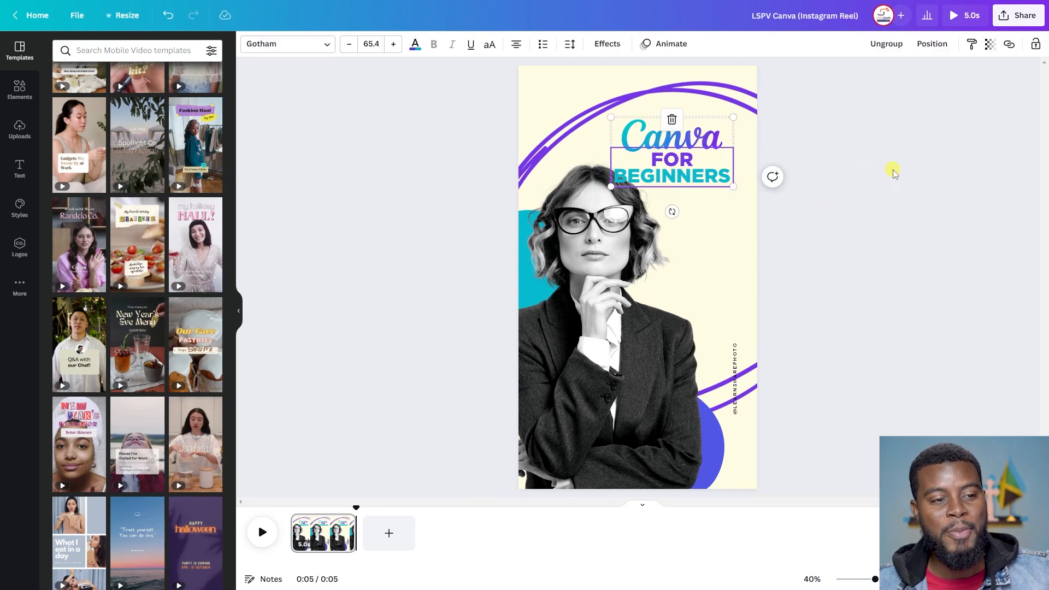
click(766, 163)
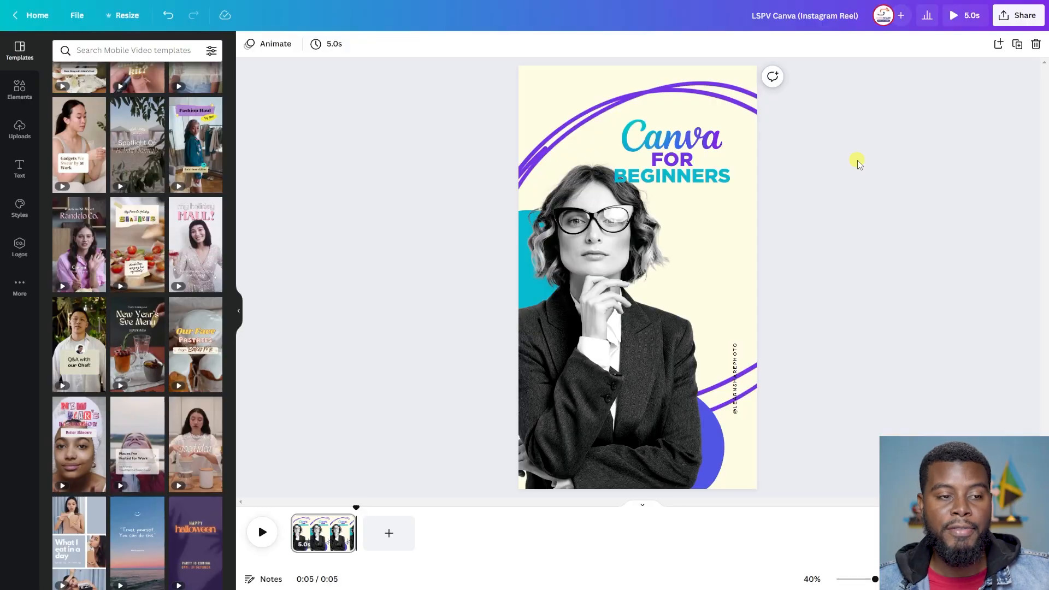
drag(683, 144, 683, 136)
drag(732, 182, 718, 174)
drag(676, 138, 683, 136)
click(893, 173)
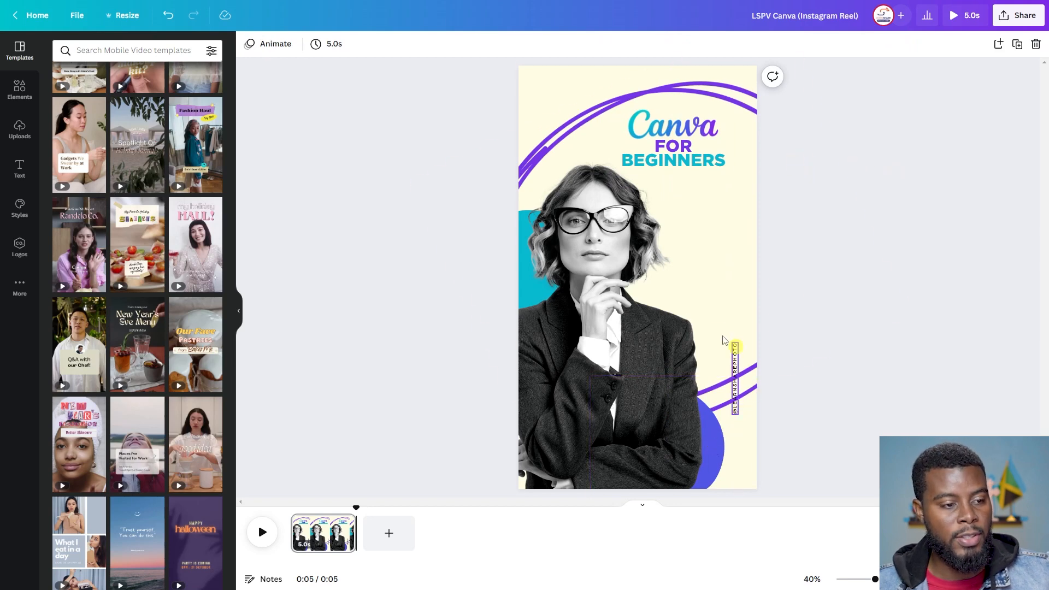
- Apply the Fade animation on enter to the woman's photo and raise its speed slightly
click(609, 252)
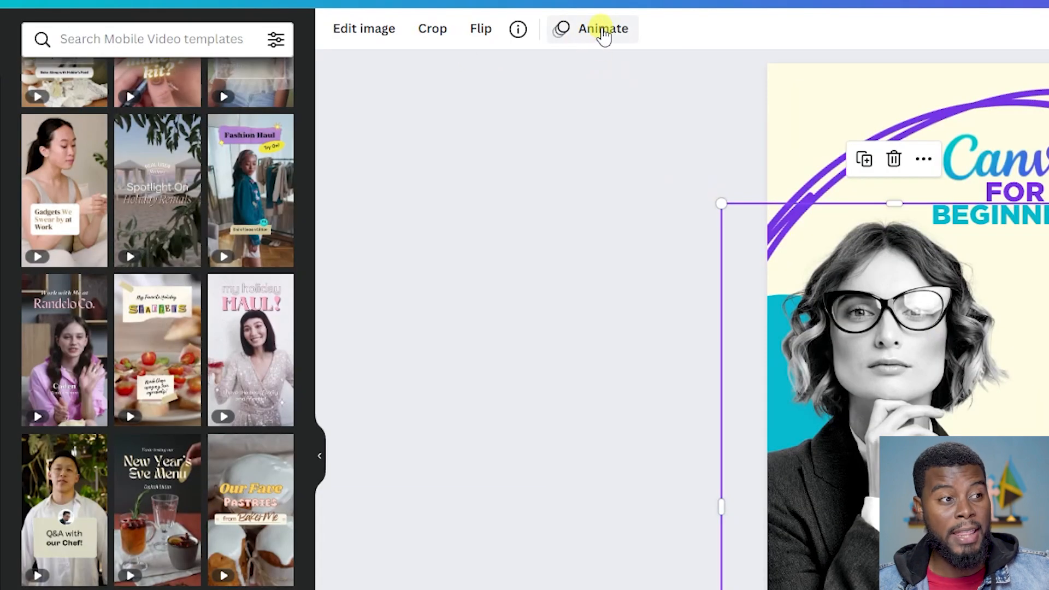
click(602, 30)
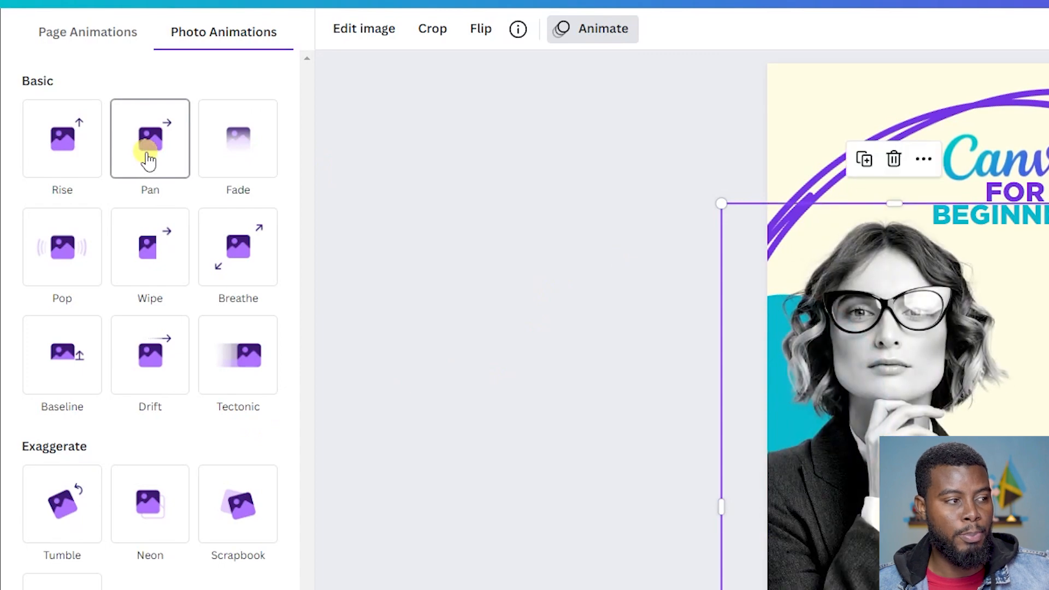
click(221, 159)
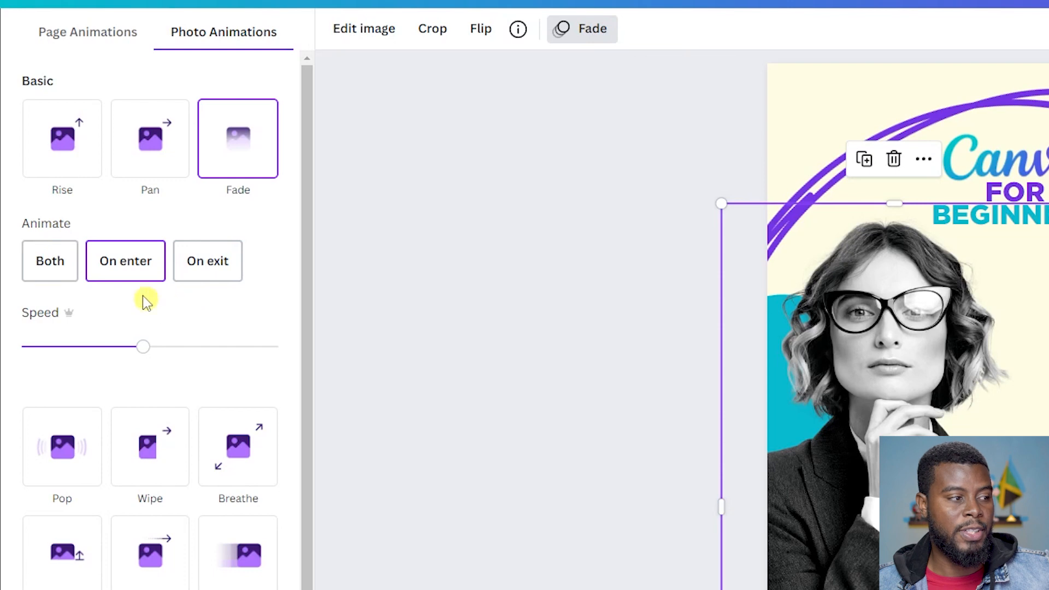
drag(144, 347, 157, 348)
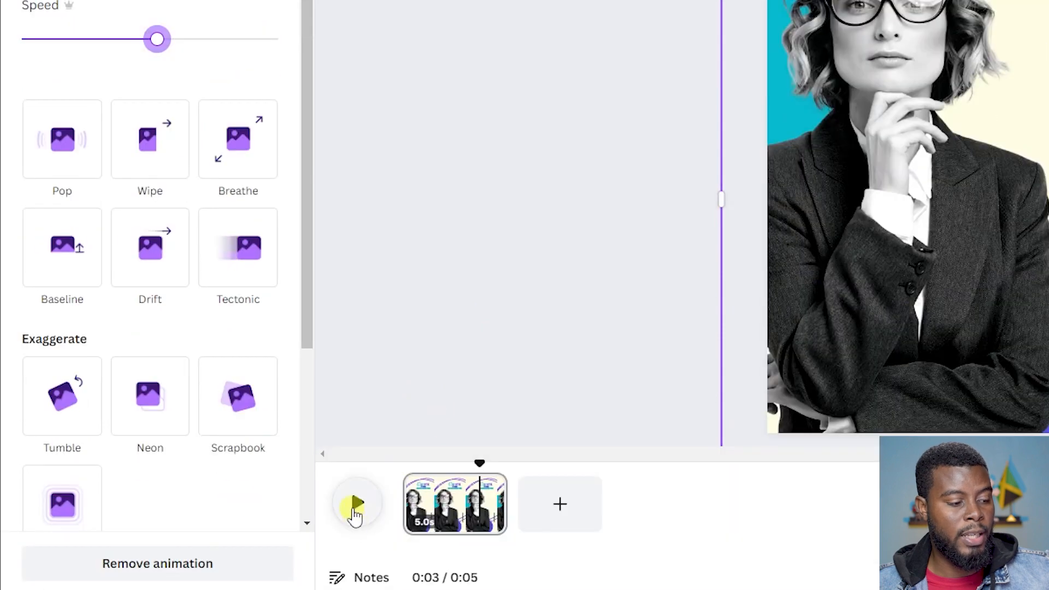
- Play the page from its start to preview the woman's animation
click(411, 468)
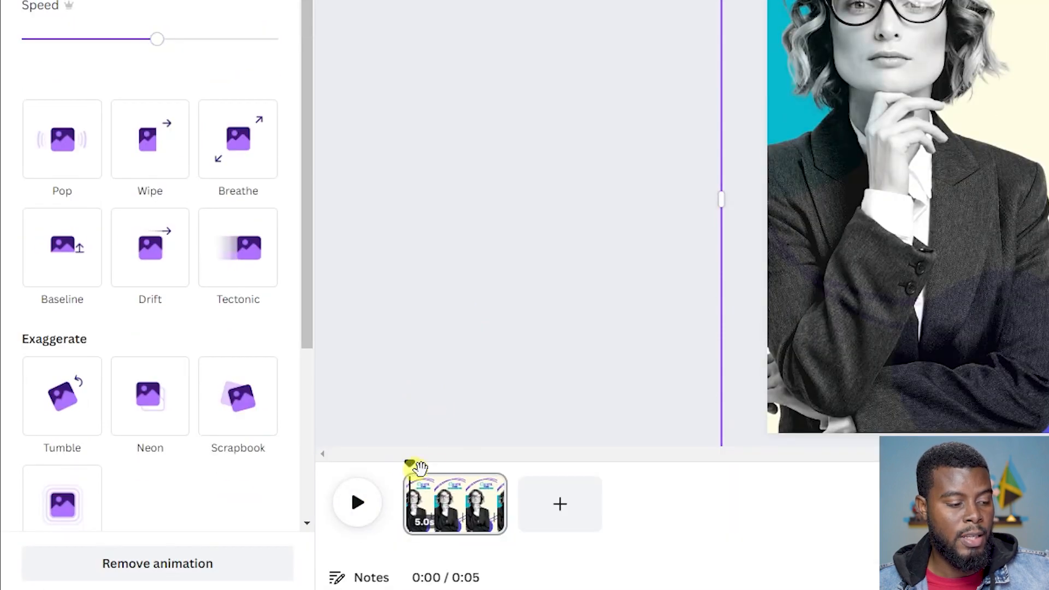
click(357, 501)
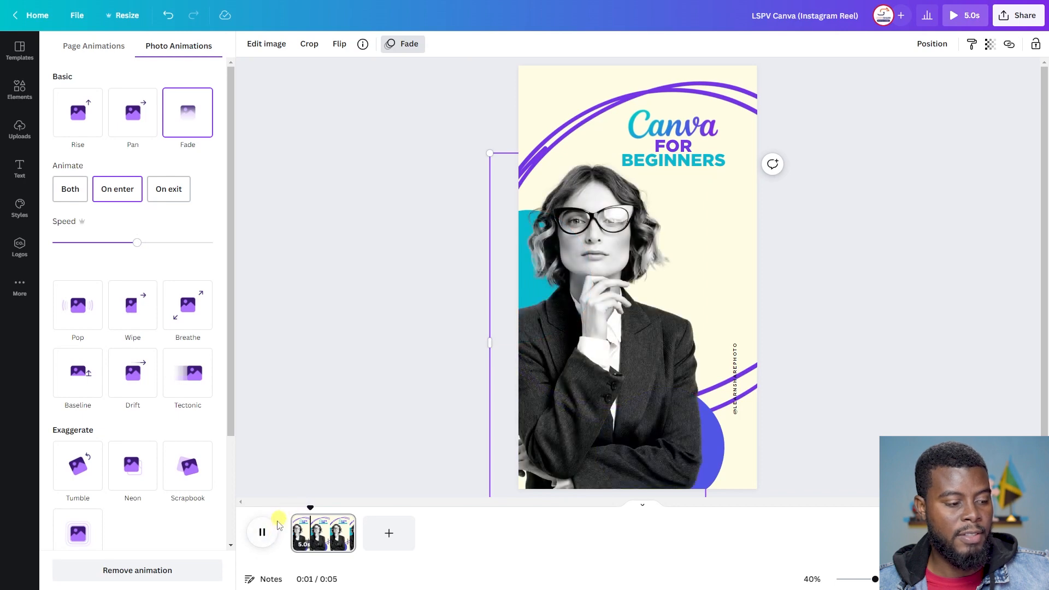
click(291, 510)
click(867, 260)
- Ungroup the title so the "Canva" logo and the "FOR BEGINNERS" text are separate elements
click(685, 136)
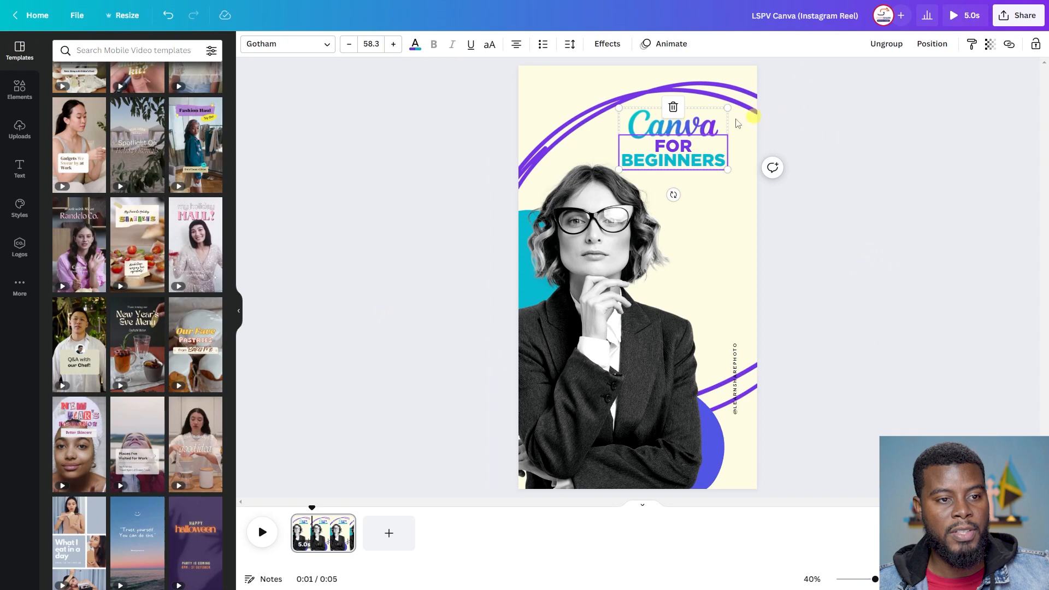
click(889, 48)
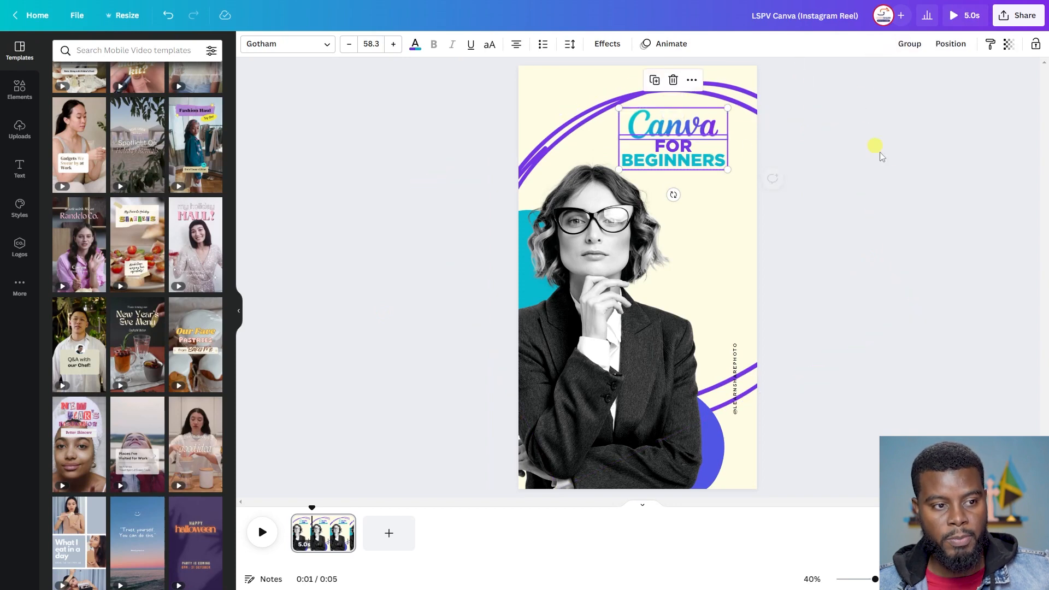
click(900, 148)
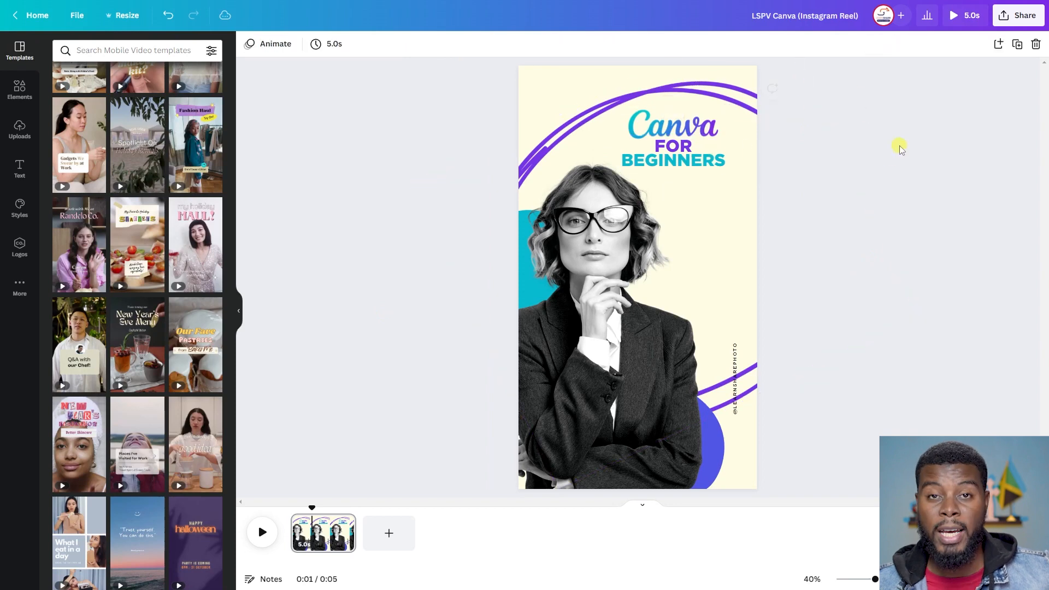
- Apply the Pan animation on enter to the "Canva" logo with its direction set to leftward
click(706, 129)
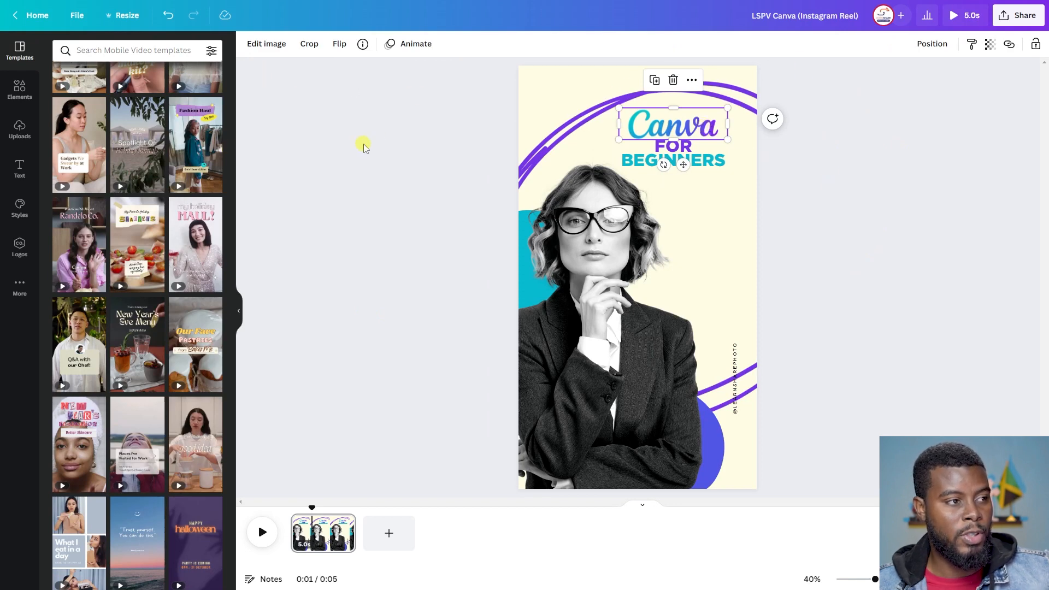
click(411, 45)
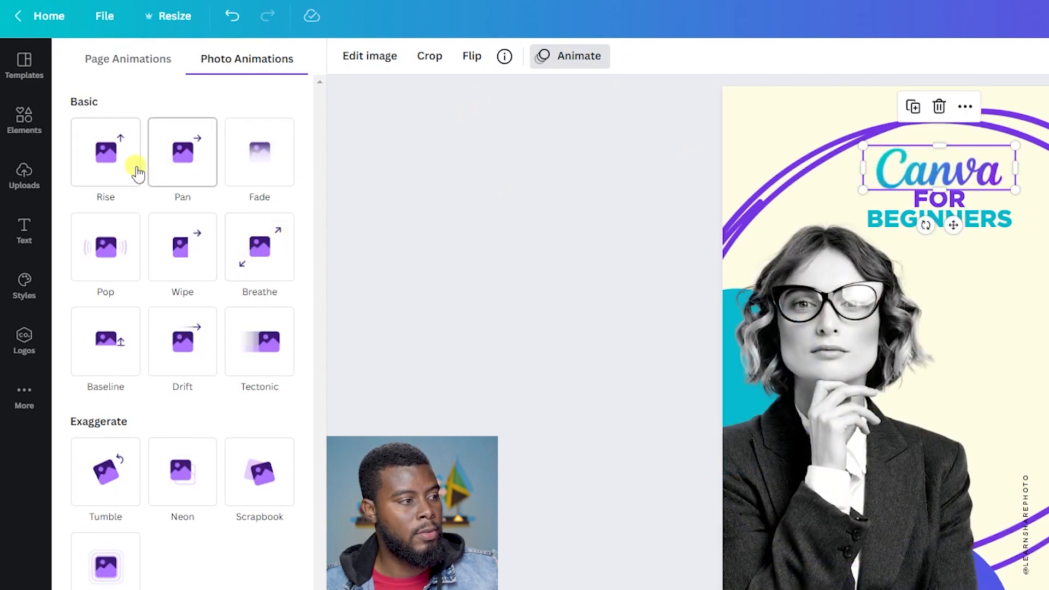
click(172, 171)
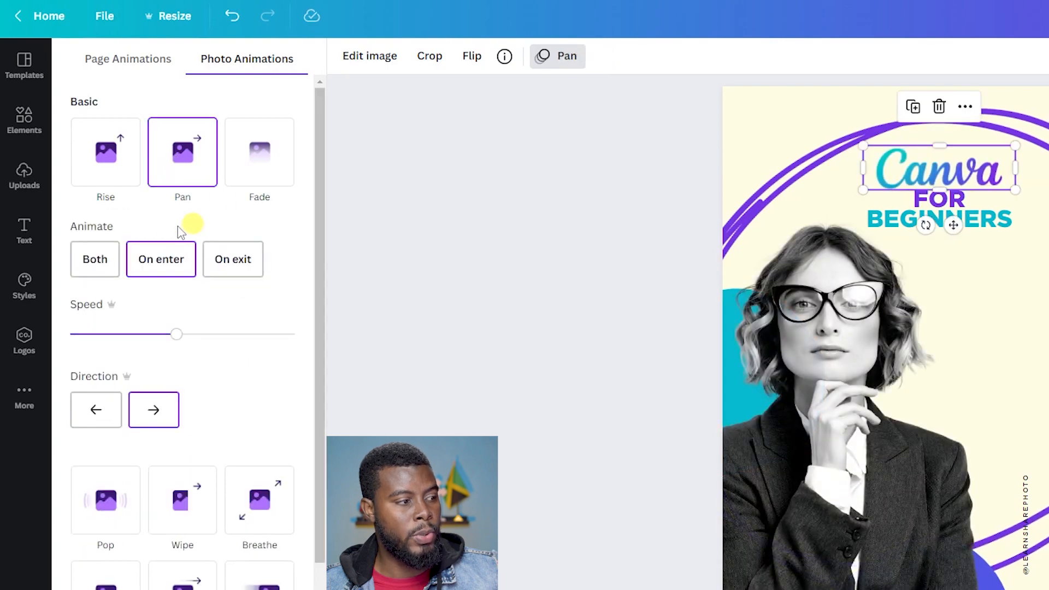
click(95, 421)
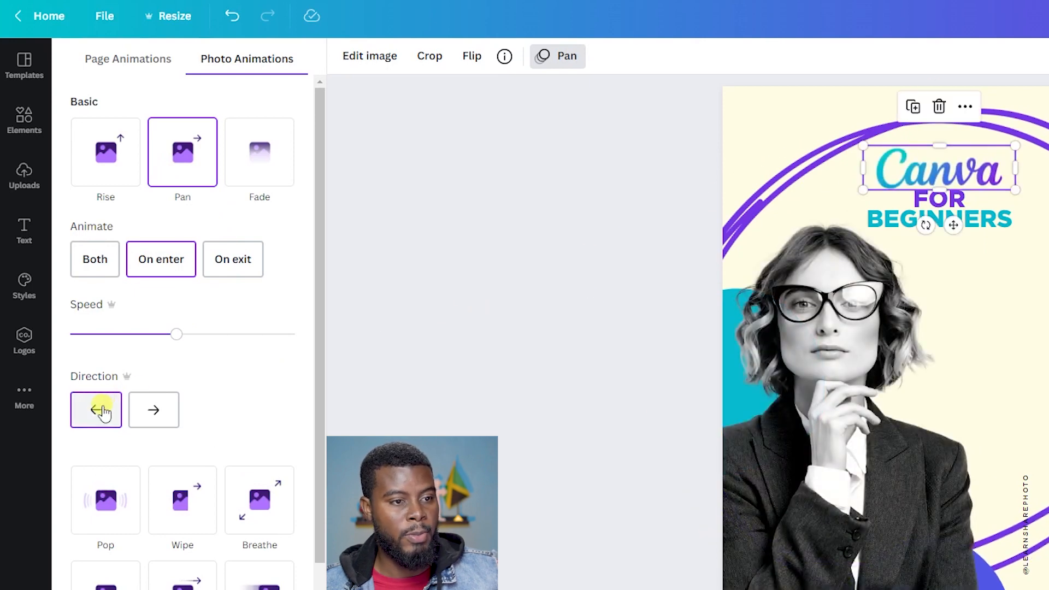
- Try the Rise animation on enter on the "FOR BEGINNERS" text with its direction set to upward
click(1004, 222)
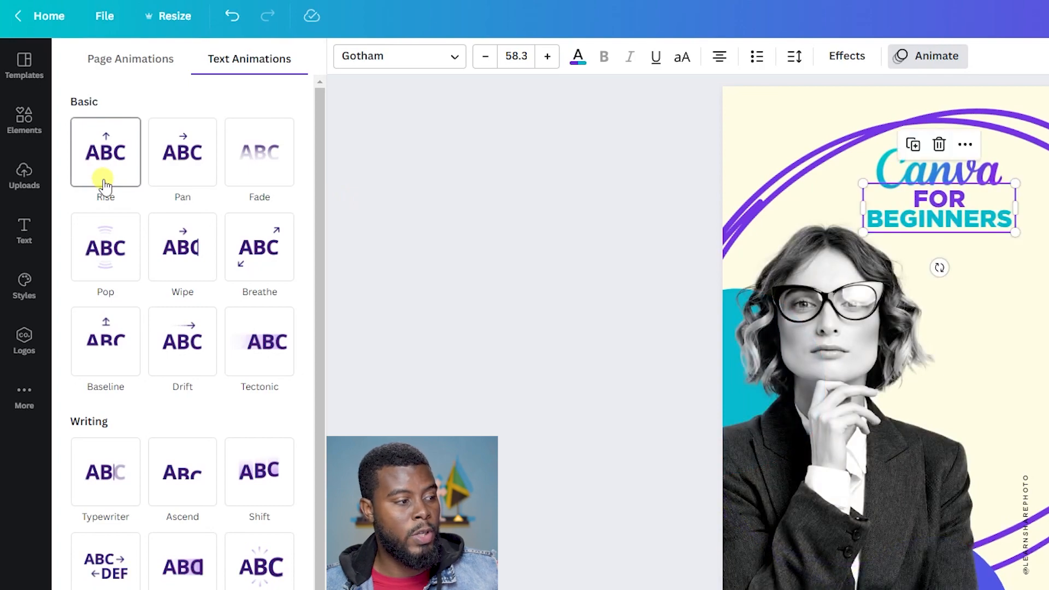
click(112, 170)
click(153, 410)
click(114, 412)
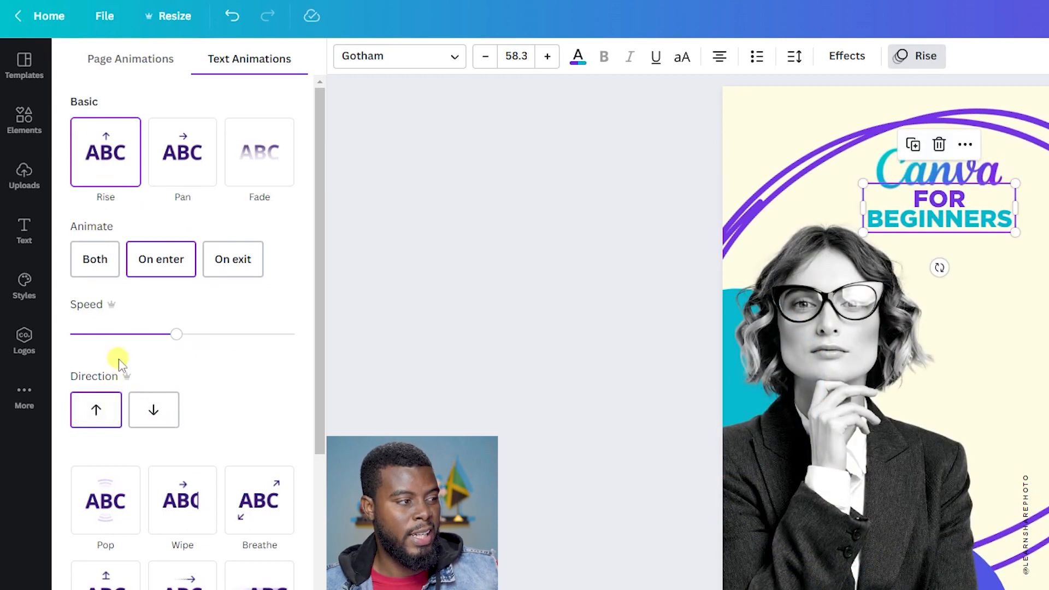
- Undo the Rise animation changes on the "FOR BEGINNERS" text
click(232, 17)
click(232, 16)
click(232, 16)
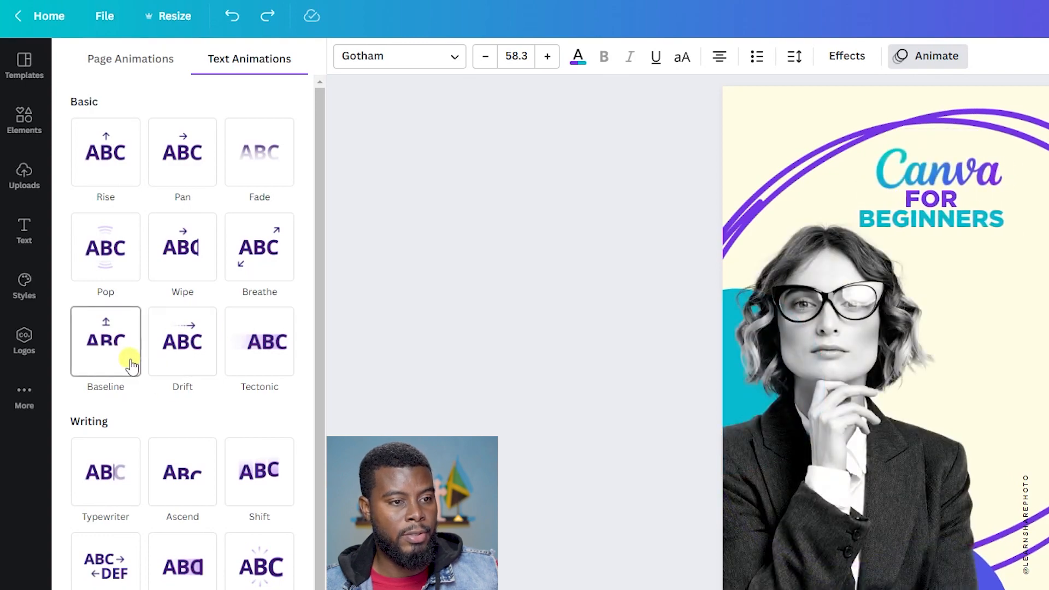
- Apply the Baseline animation on enter to the "FOR BEGINNERS" text with a downward direction and a speed near the minimum
click(130, 365)
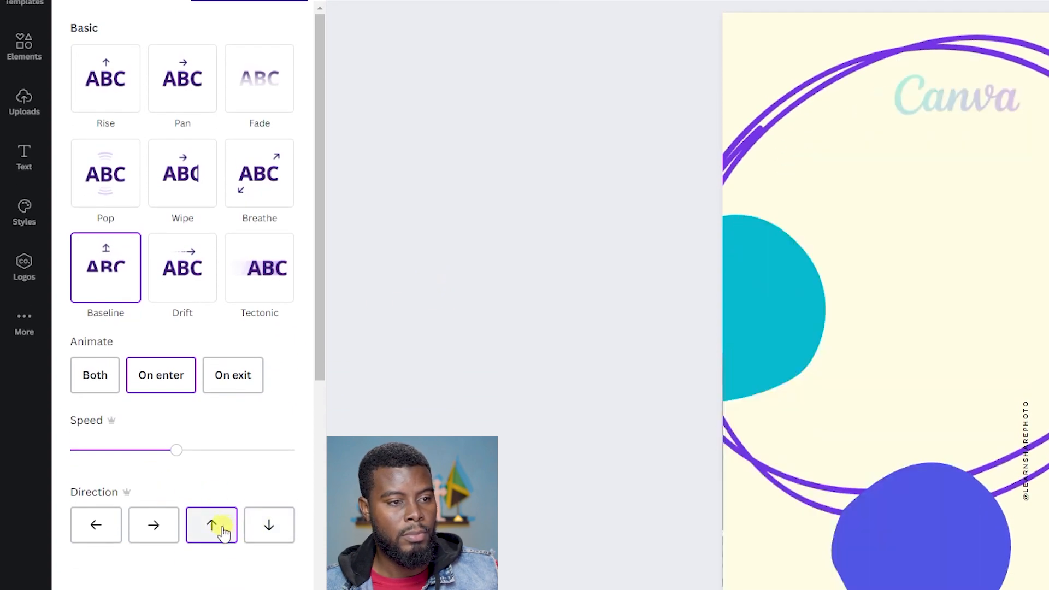
right_click(268, 526)
click(274, 565)
click(268, 526)
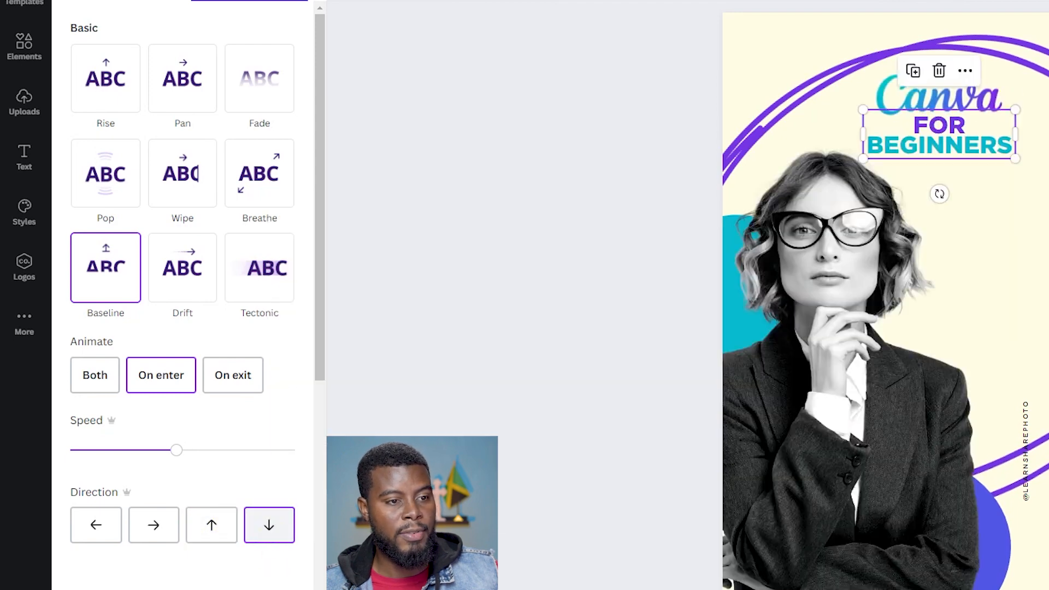
click(284, 523)
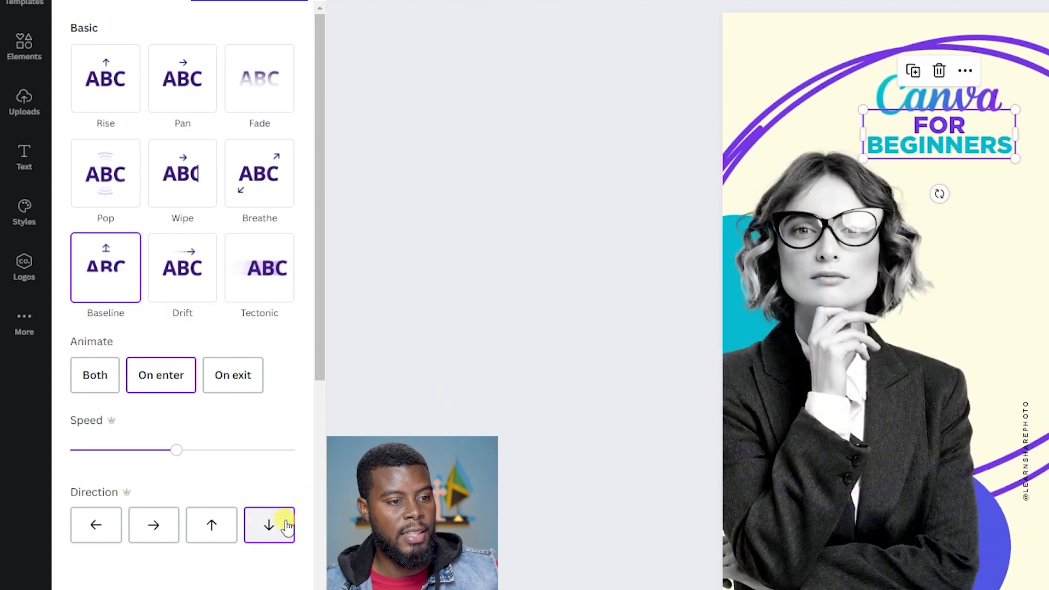
drag(177, 450, 84, 450)
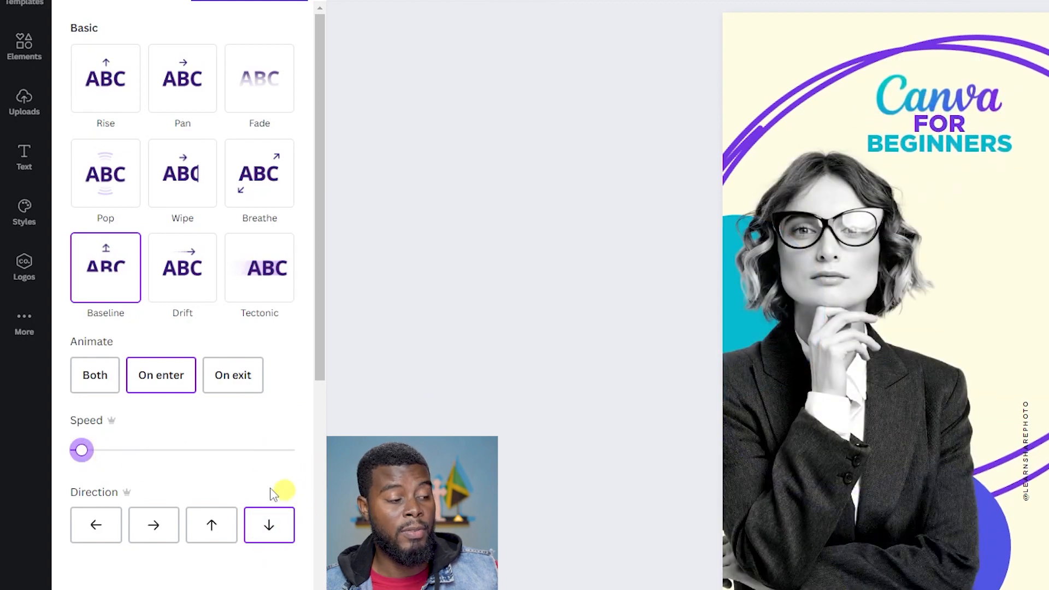
drag(95, 458, 101, 459)
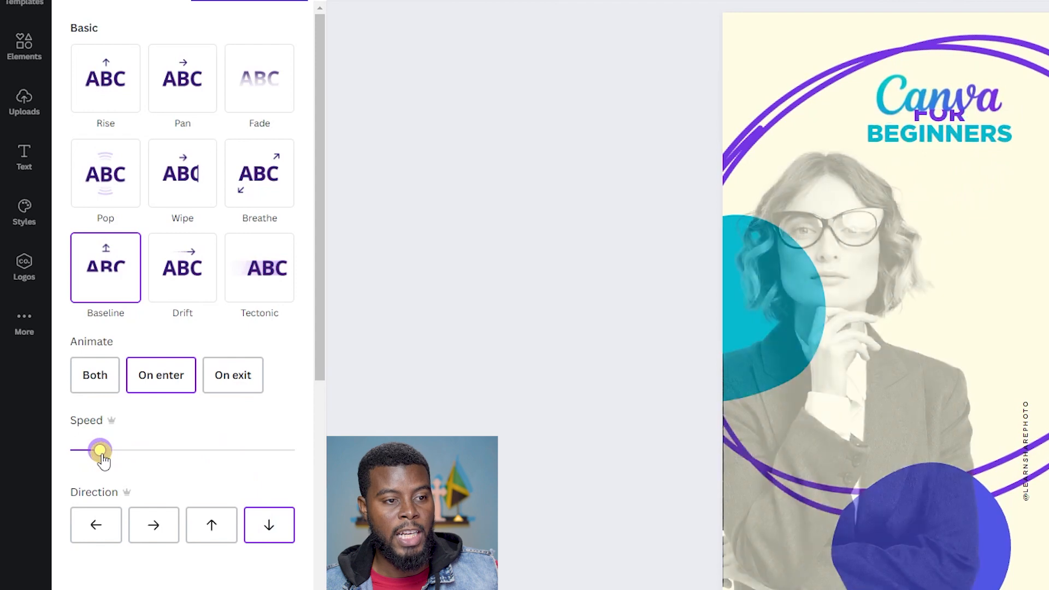
- Apply the Wipe animation on enter to the vertical handle text
click(533, 316)
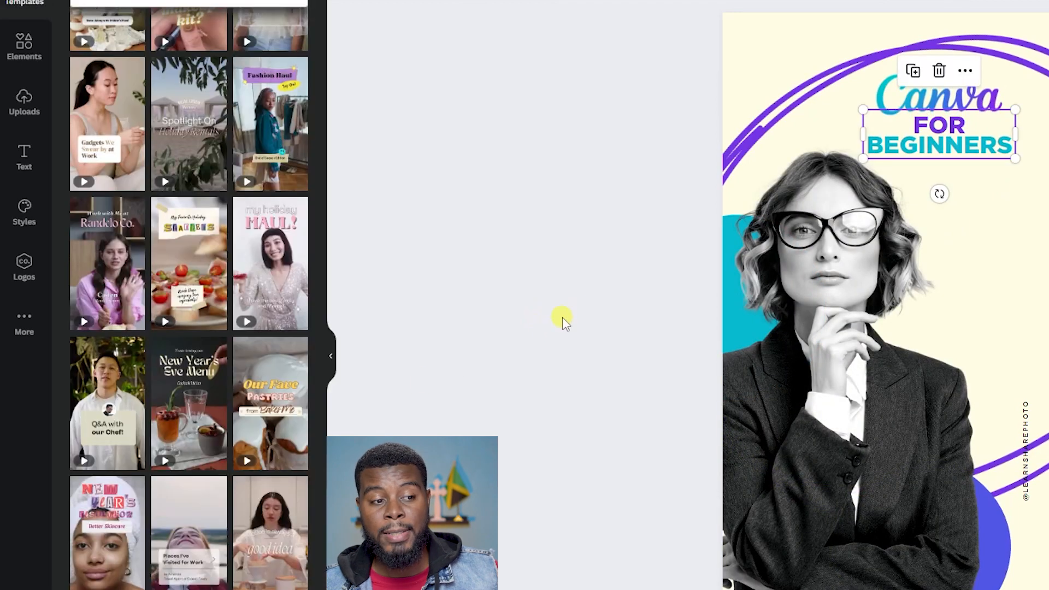
click(1028, 434)
click(853, 4)
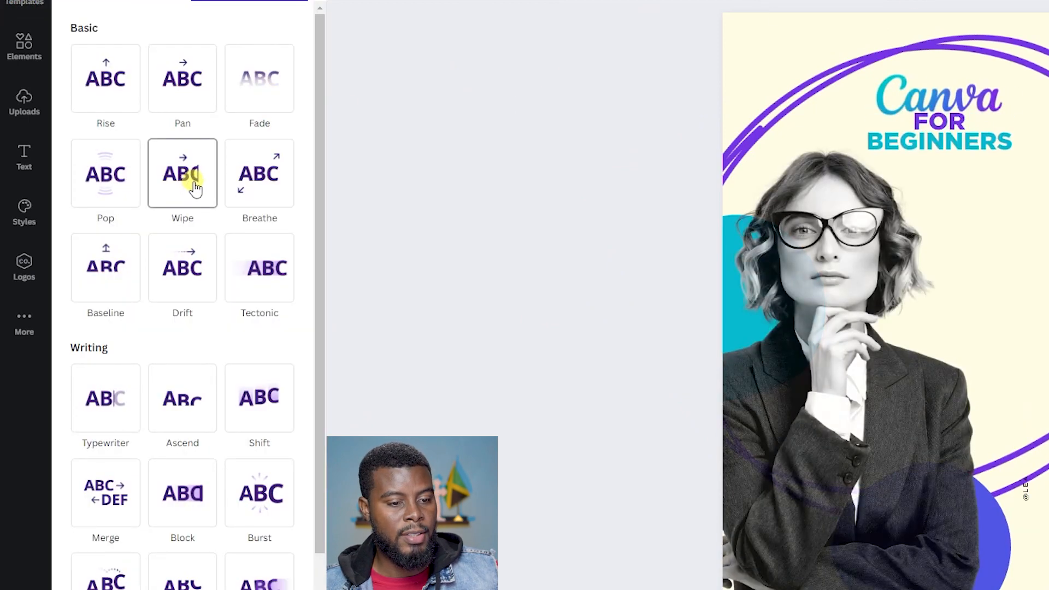
click(197, 186)
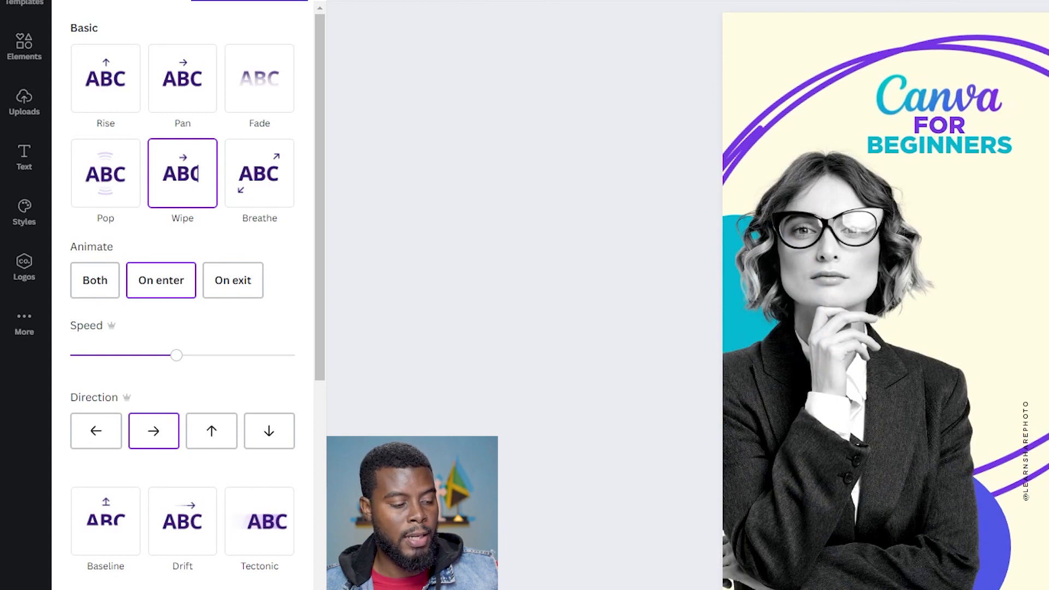
- Try a faster and a slower speed for the Fade animation on the woman's photo
click(838, 268)
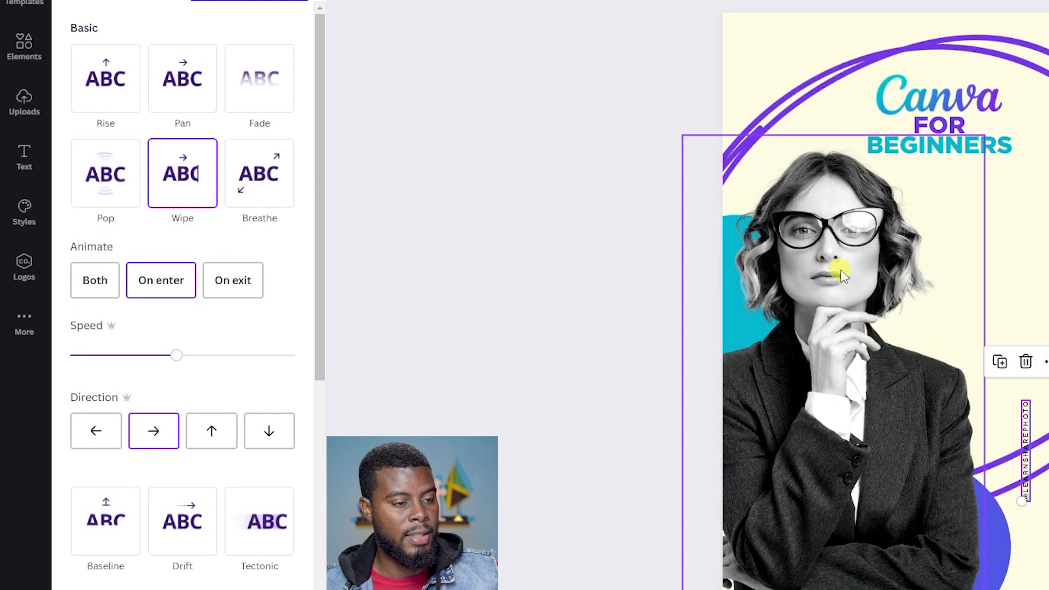
scroll(288, 202, down, 2)
scroll(288, 203, up, 2)
drag(188, 263, 247, 265)
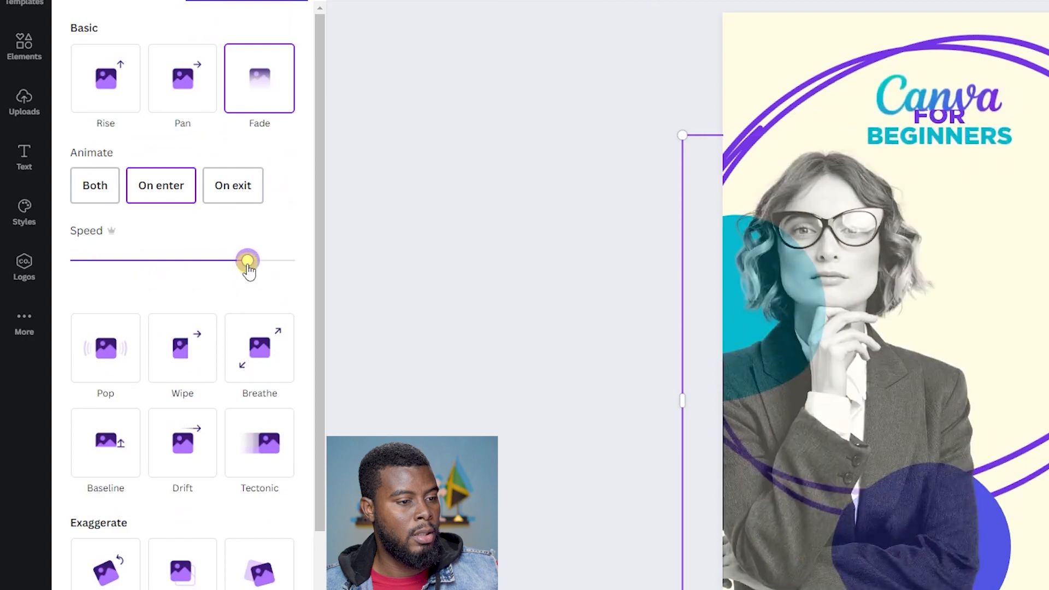
drag(127, 268, 169, 264)
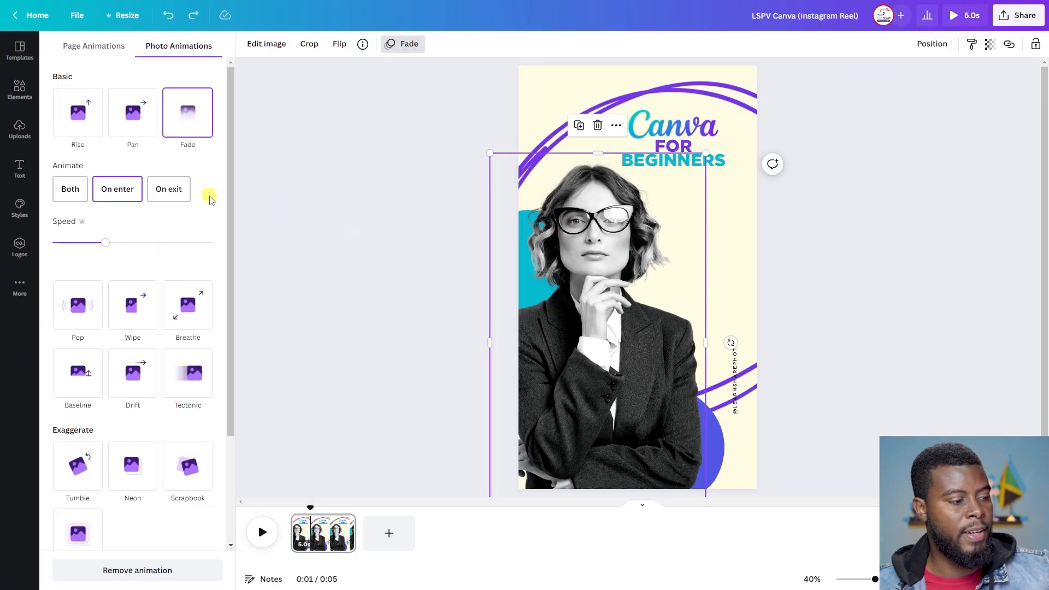
- Apply the Drift animation to the woman's photo with its direction set to rightward
scroll(211, 200, down, 2)
scroll(211, 199, up, 2)
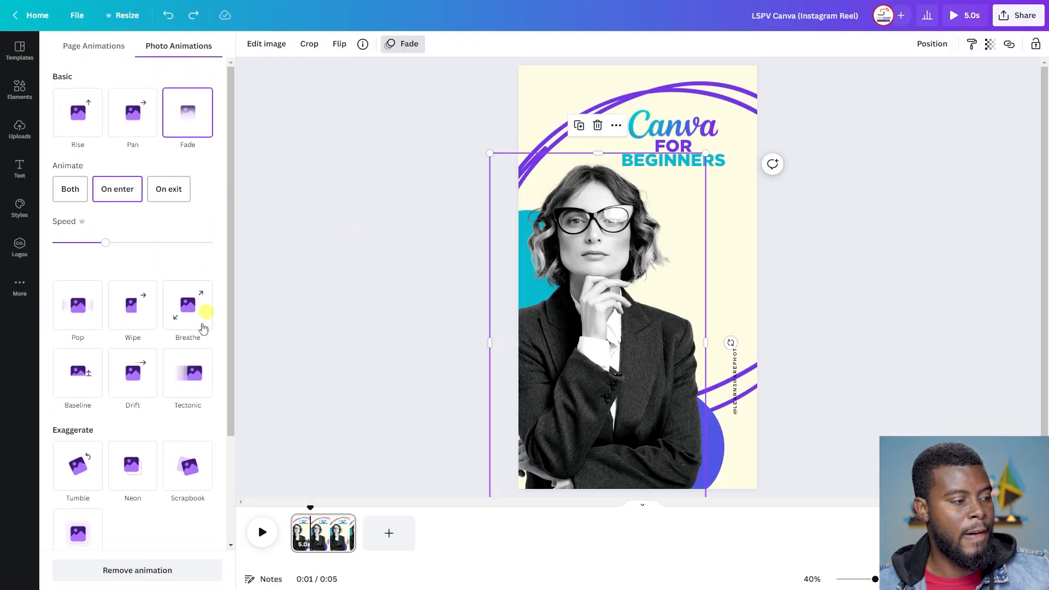
click(140, 372)
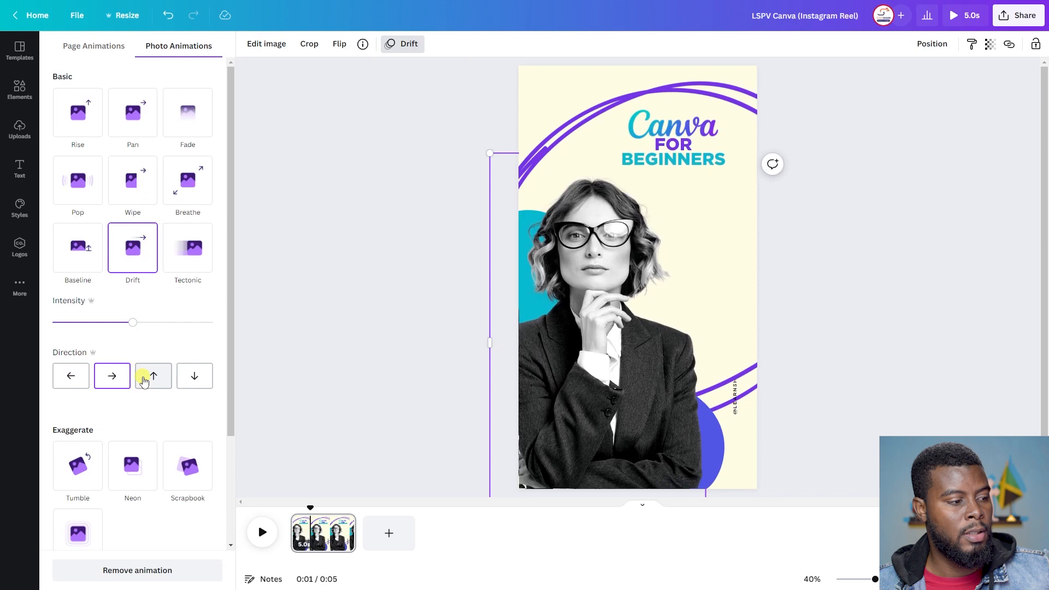
click(109, 377)
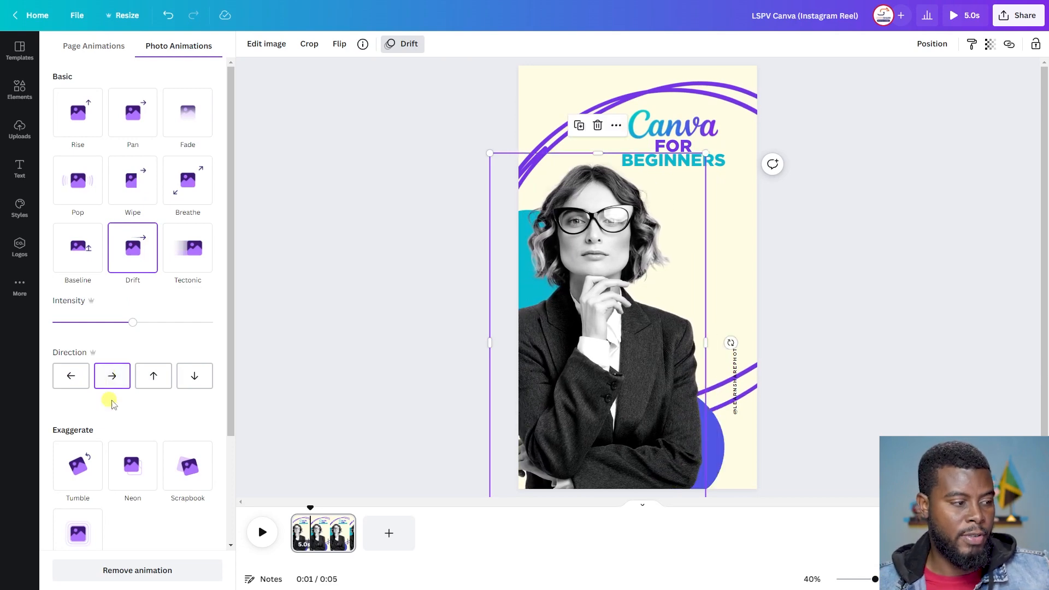
- Play the page from its start to preview the woman's drift movement
drag(309, 506, 291, 507)
click(264, 534)
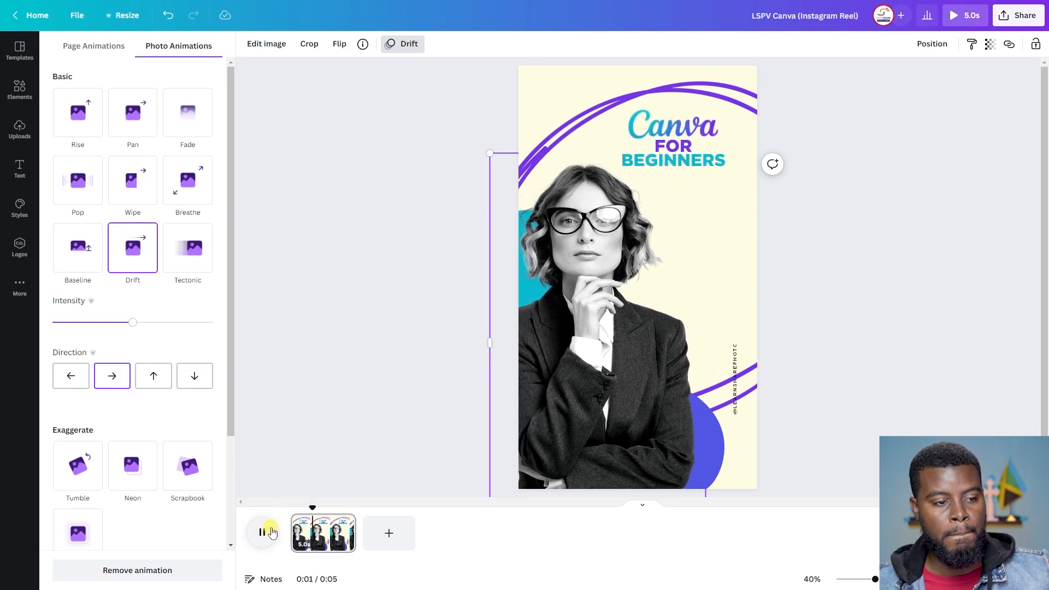
drag(325, 506, 281, 498)
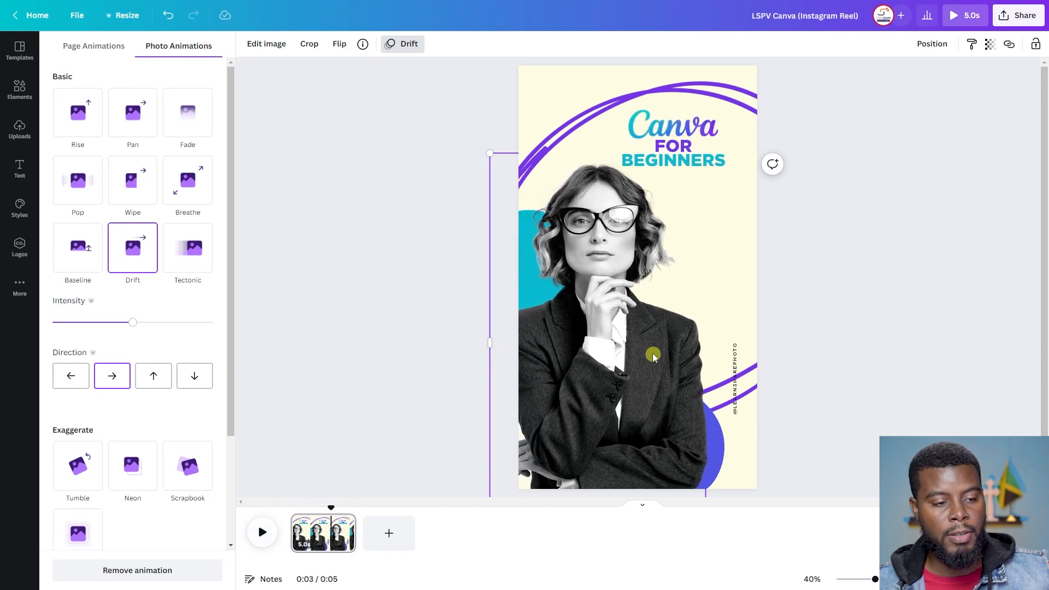
key(Escape)
- Compare element animations for the blue blob behind the woman, and apply Drift with its direction set to leftward
click(723, 445)
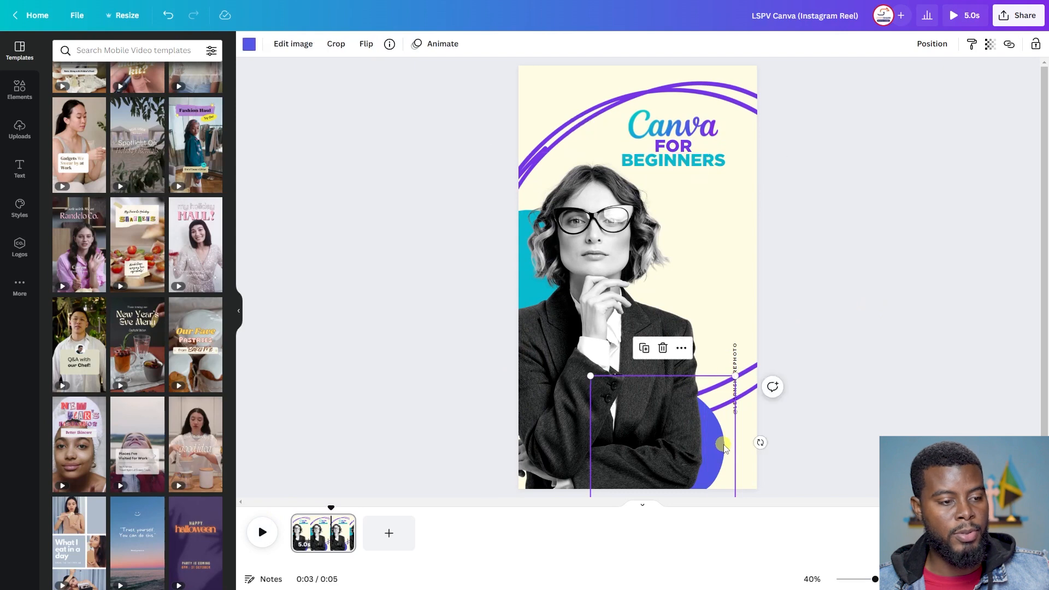
click(432, 44)
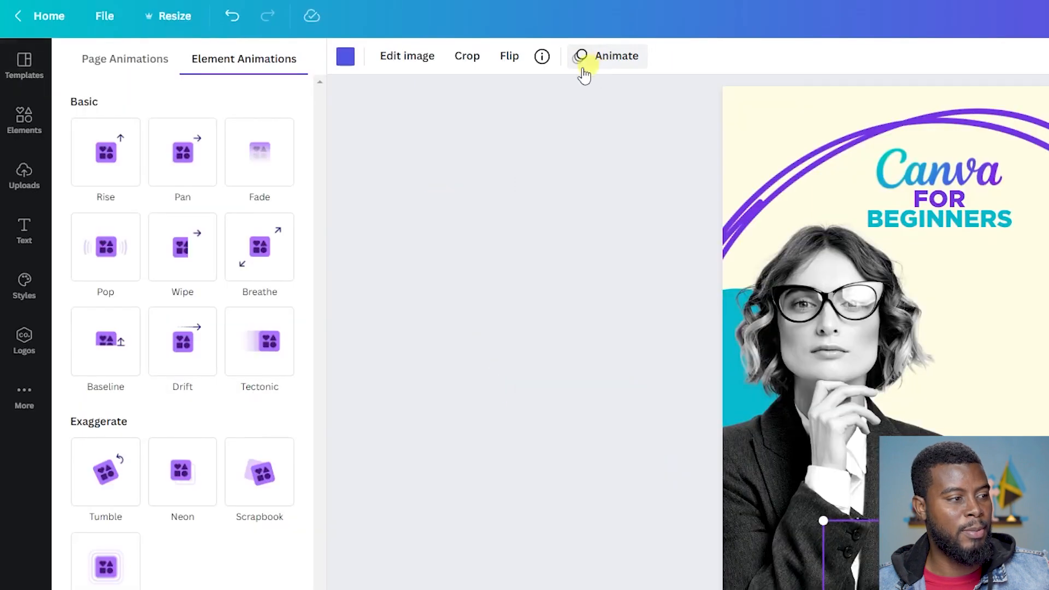
click(260, 164)
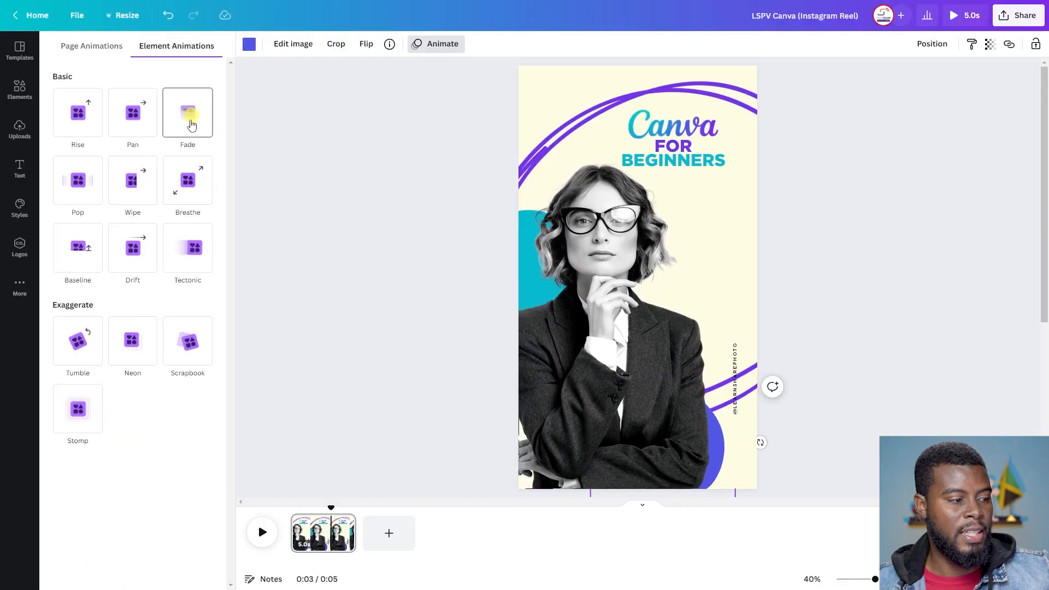
click(133, 342)
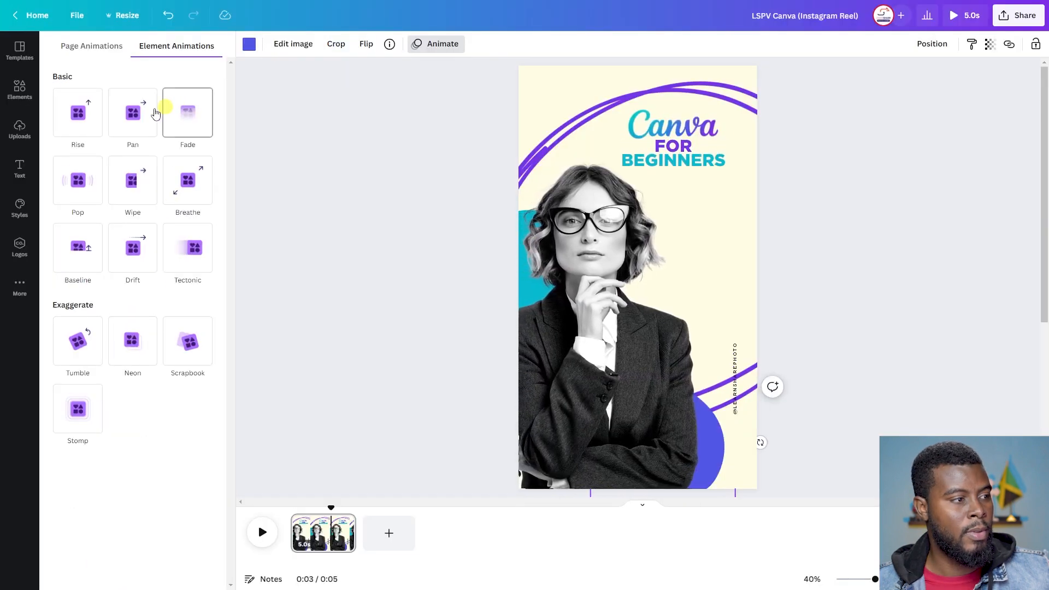
click(132, 111)
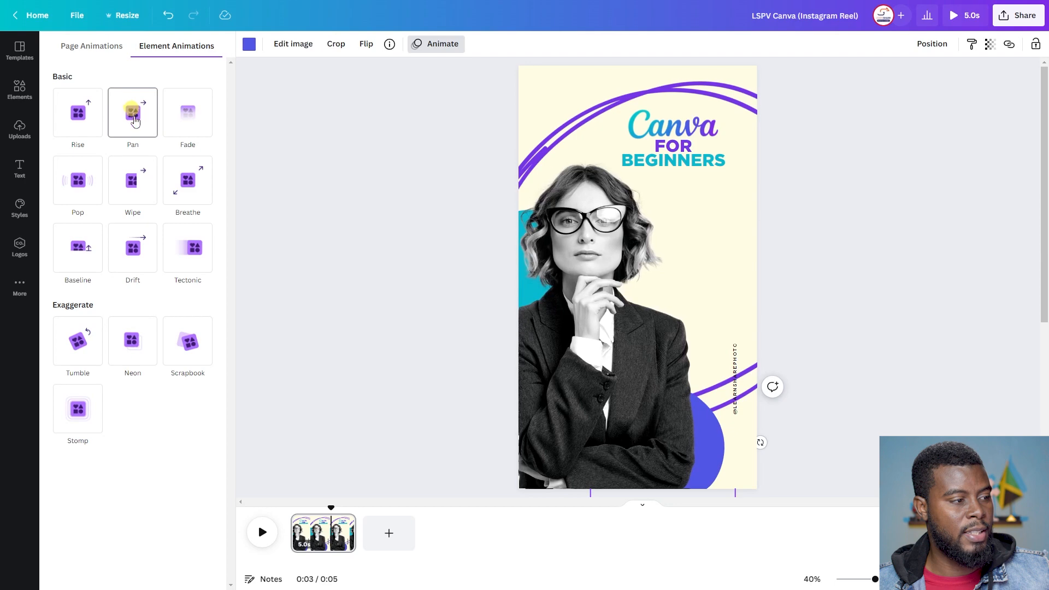
click(133, 180)
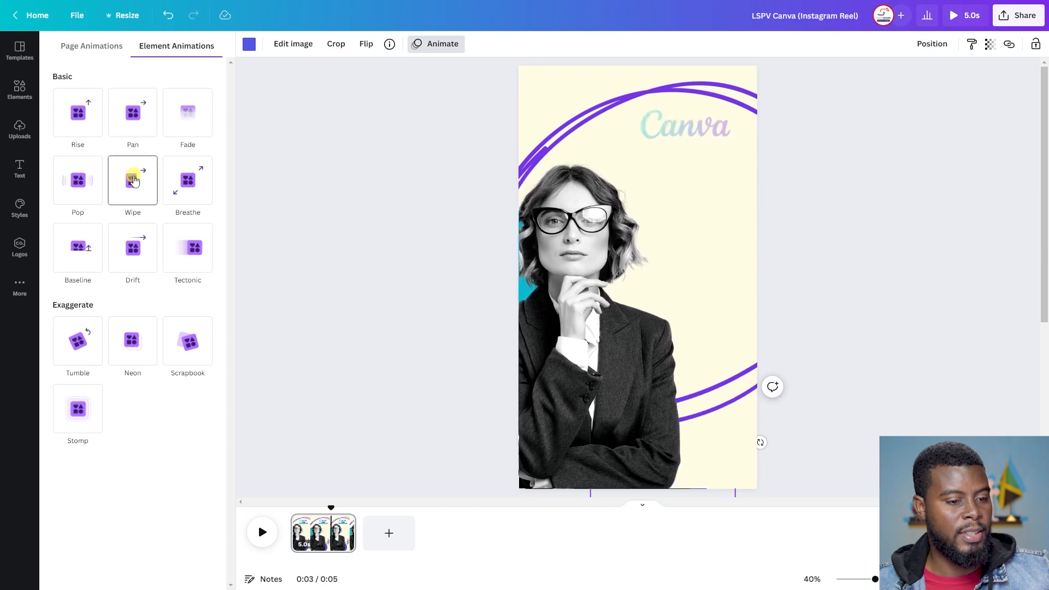
click(196, 257)
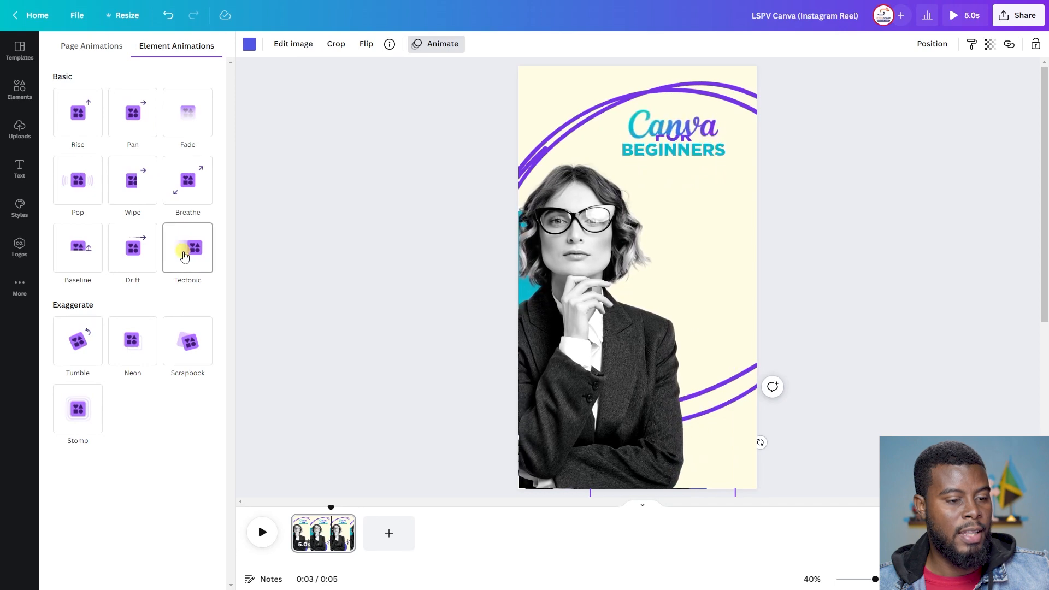
click(143, 249)
click(142, 250)
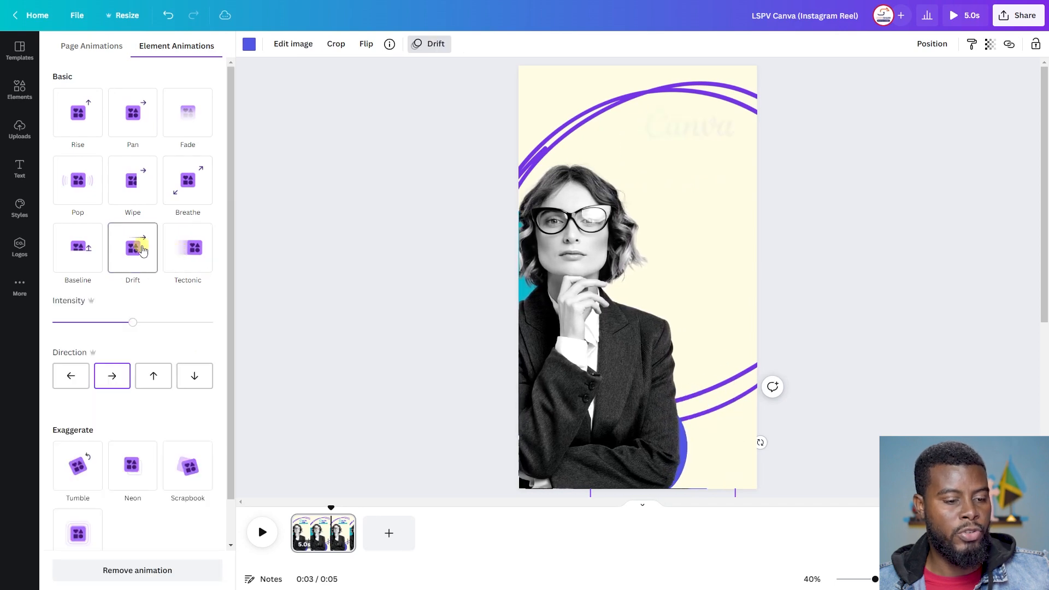
click(73, 377)
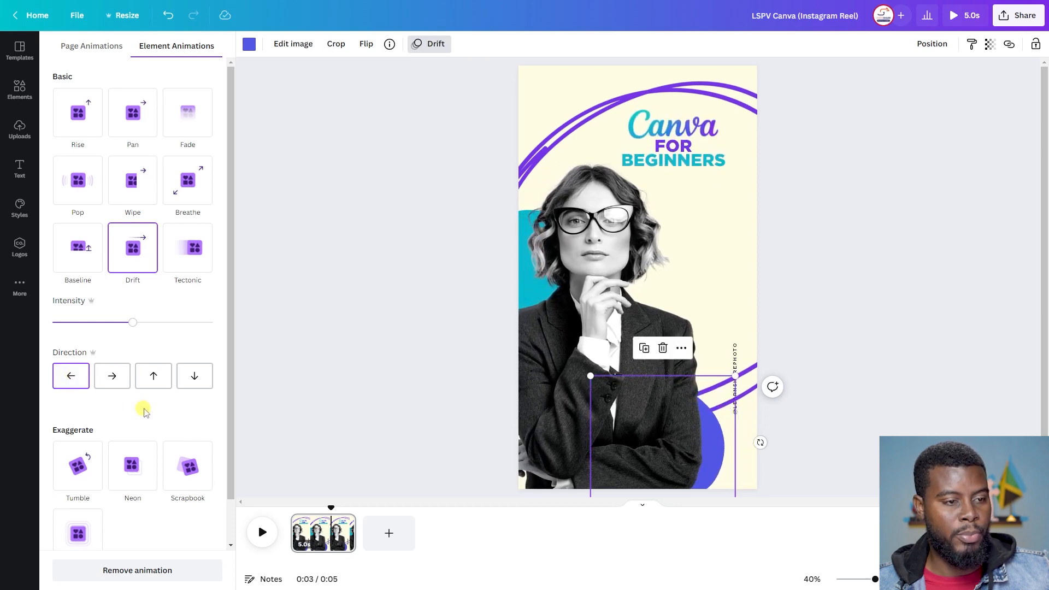
- Move the woman's photo to the right side of the page and send the purple scribbled circle backward behind the teal shape
click(577, 238)
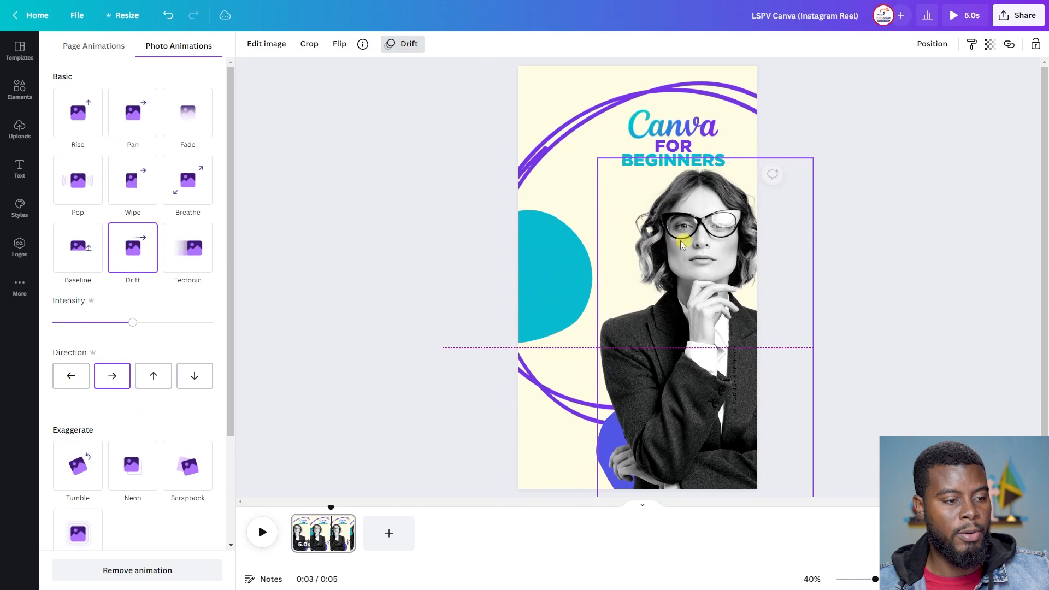
click(552, 246)
click(480, 255)
click(540, 306)
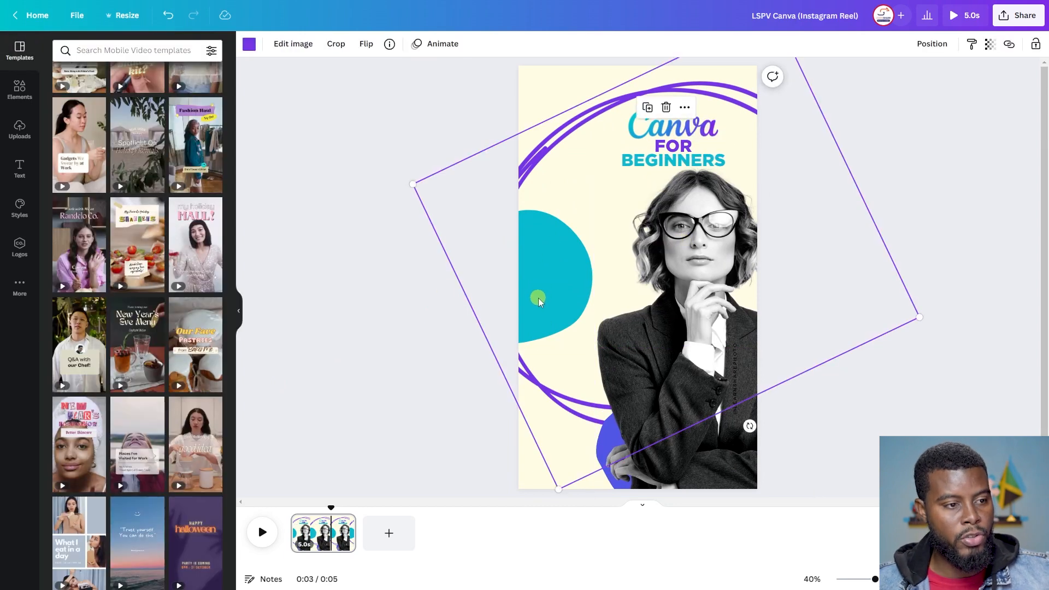
key(ctrl+bracketleft)
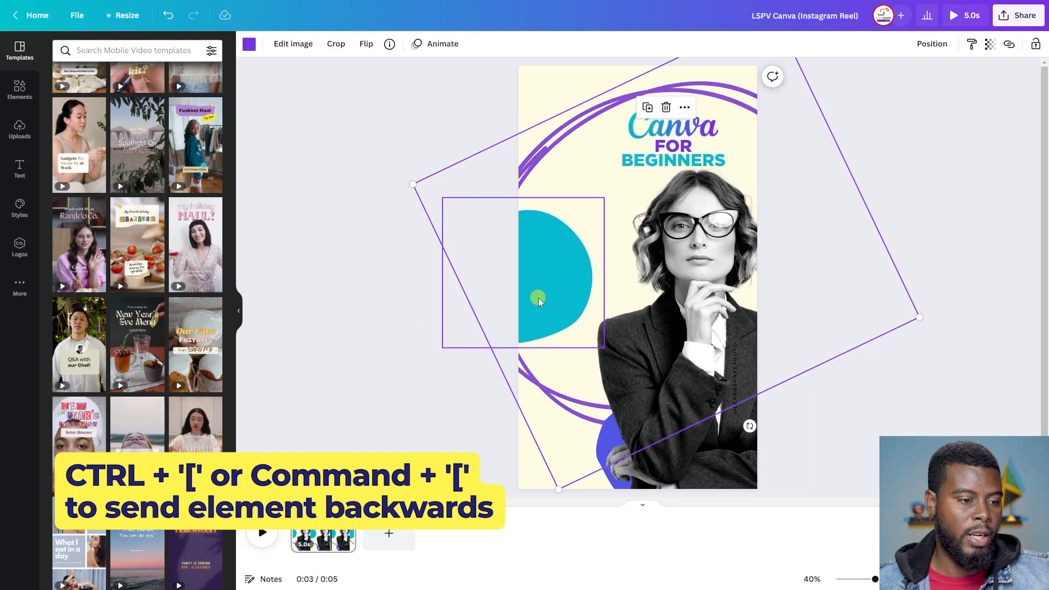
- Apply the Drift animation to the teal shape with its direction set to upward
click(452, 333)
click(547, 271)
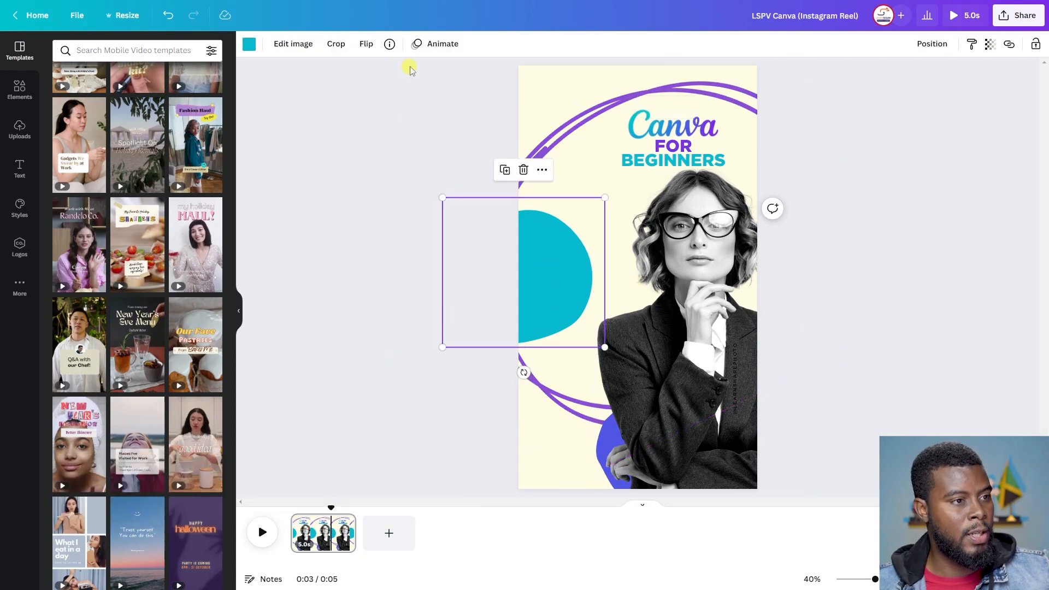
click(435, 44)
click(133, 247)
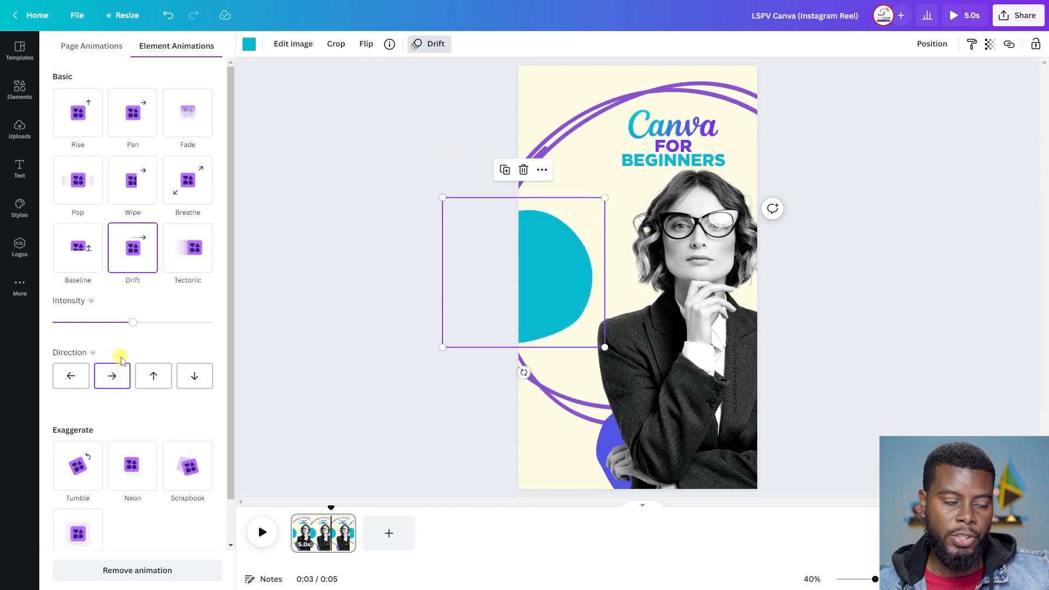
click(152, 373)
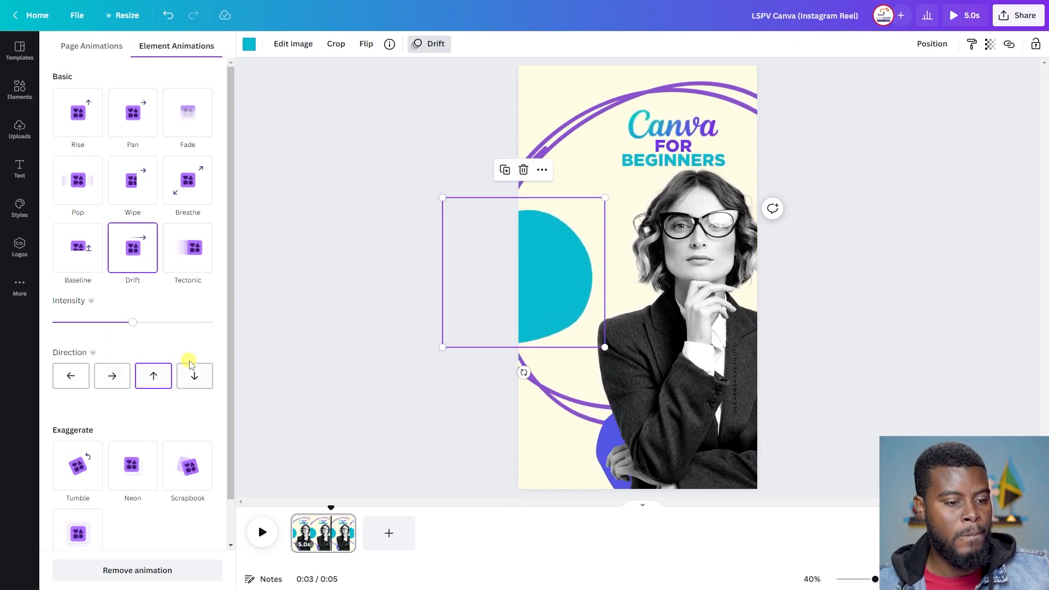
- Move the woman's photo back toward the page's center and play the page from its start
click(727, 317)
drag(732, 318, 631, 323)
click(857, 295)
drag(330, 507, 260, 516)
click(261, 533)
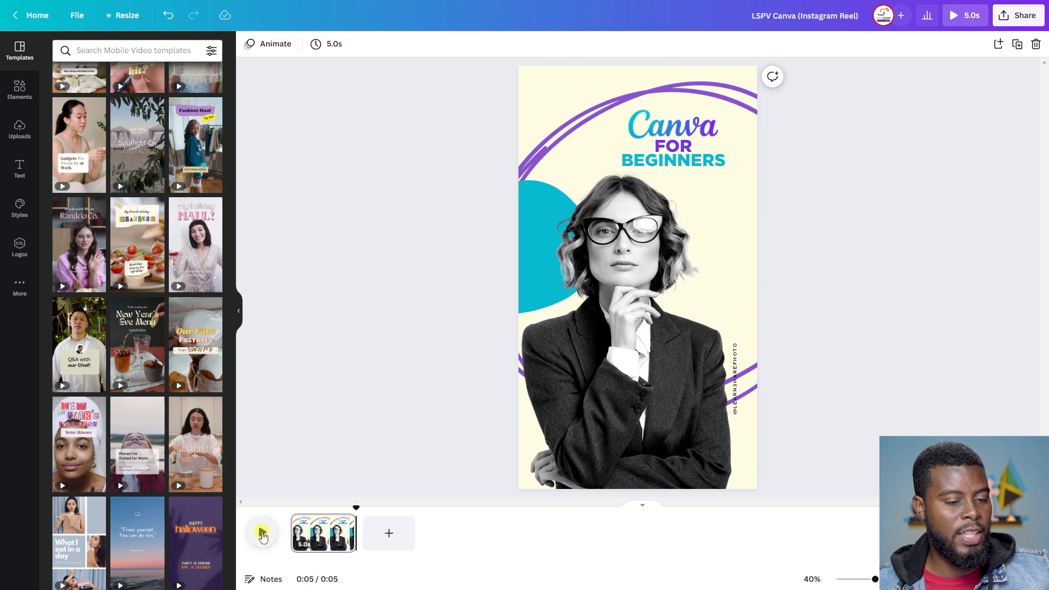
- Play the page and slow down the on-enter Wipe animation of the vertical handle text
click(262, 533)
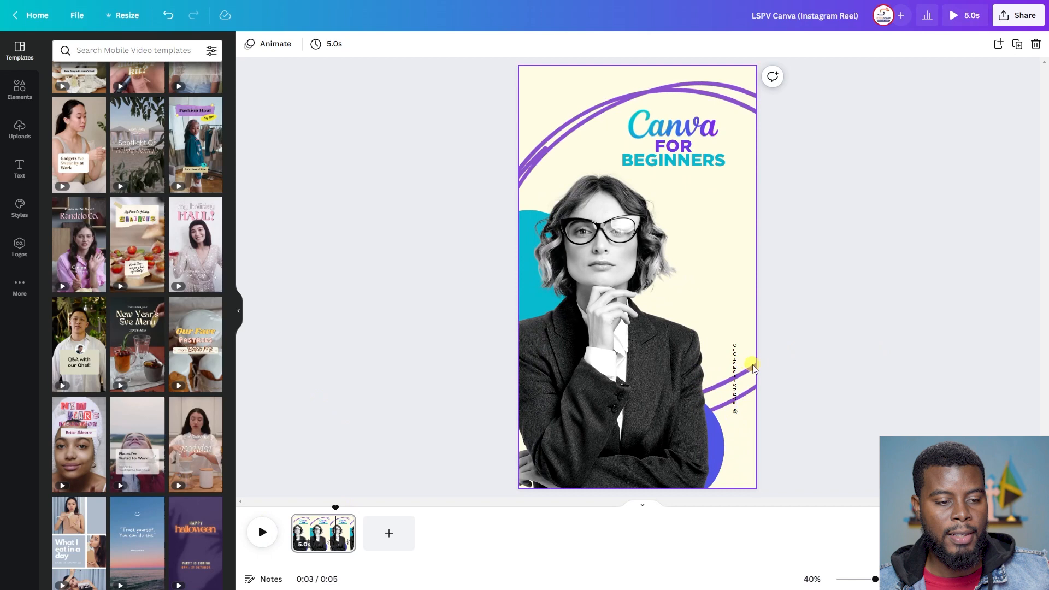
click(735, 361)
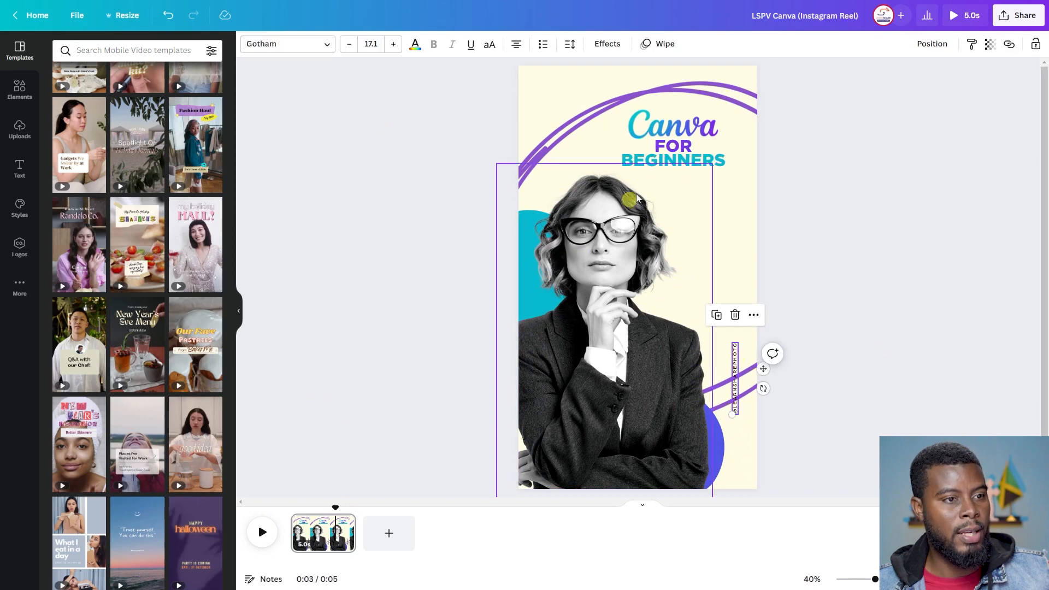
click(661, 43)
drag(111, 314, 86, 314)
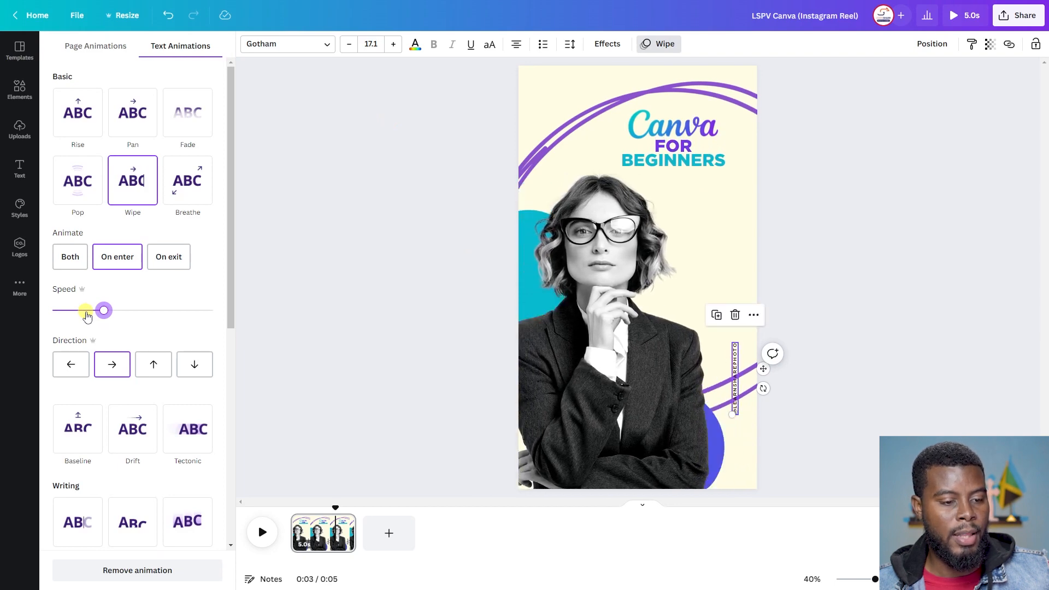
click(376, 445)
- Preview the blue blob's Drift animation with its leftward direction
click(729, 454)
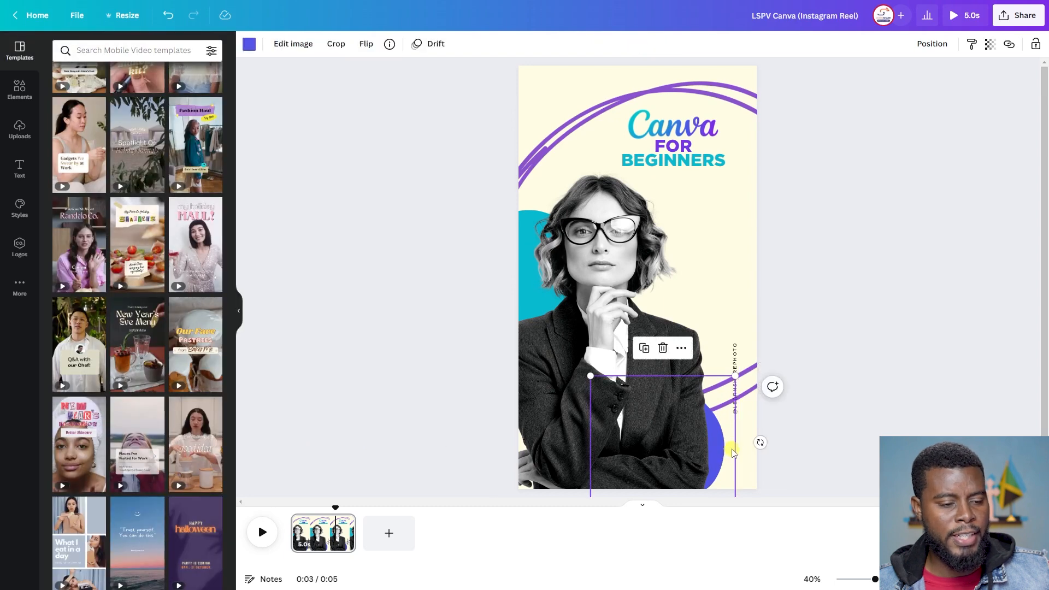
click(436, 55)
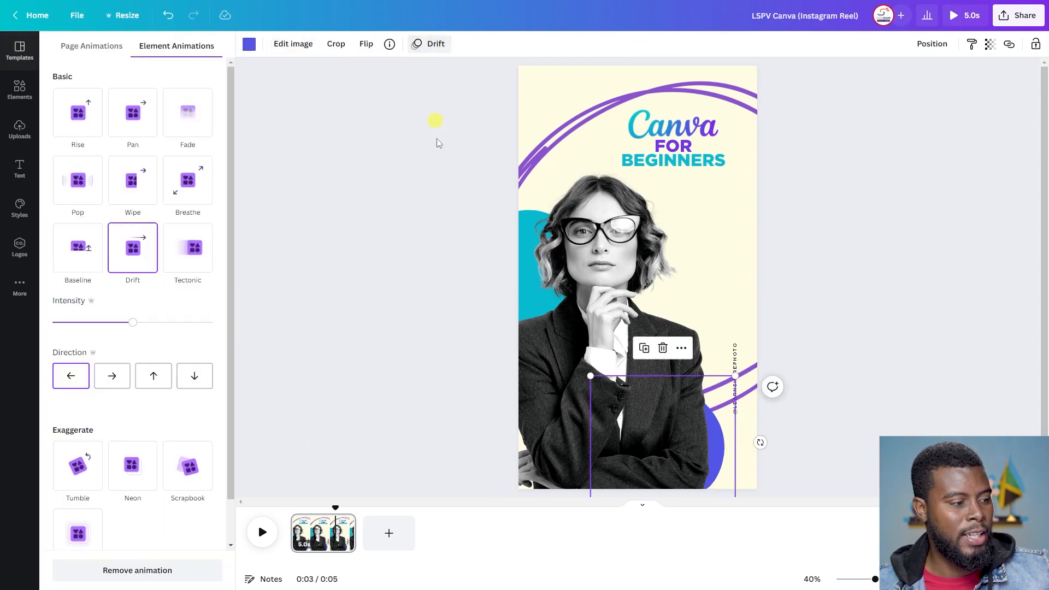
click(70, 376)
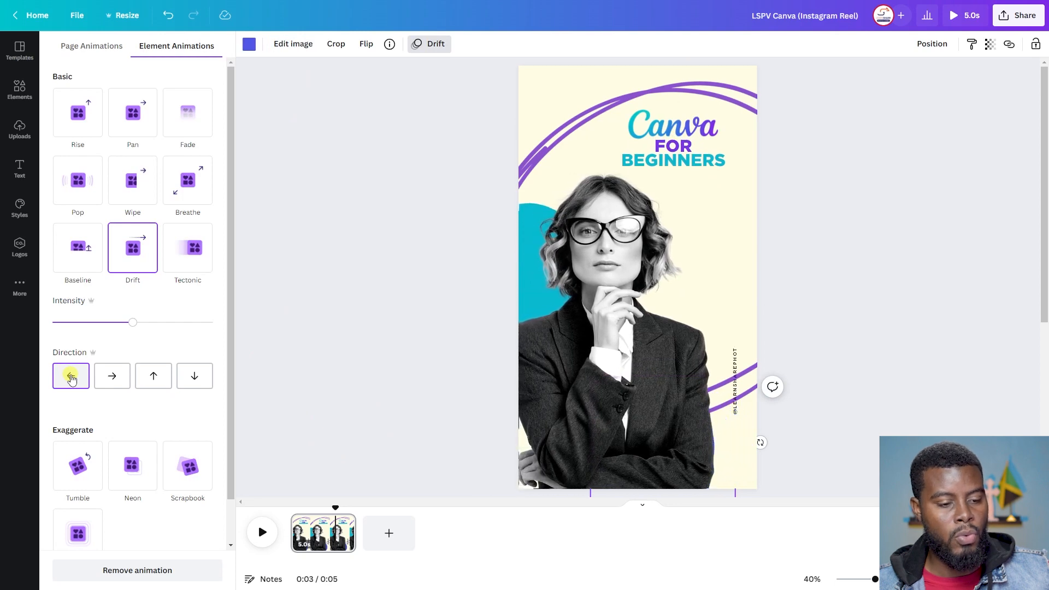
click(808, 287)
- Nudge the woman's photo leftward, enlarge the "Canva FOR BEGINNERS" title to about font size 64 and shift it slightly down
drag(595, 260, 607, 251)
click(886, 269)
key(Tab)
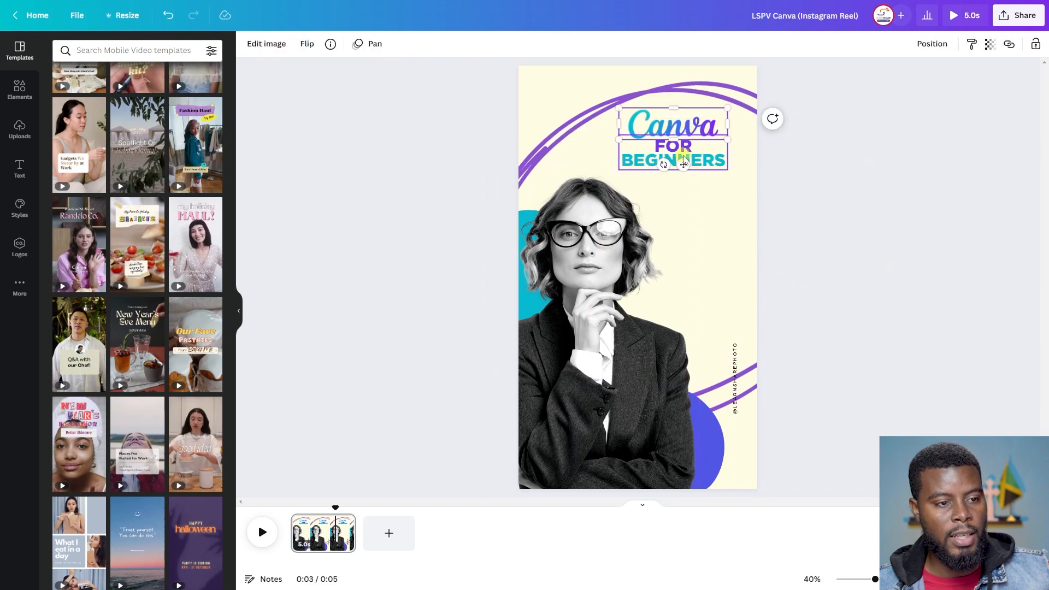
drag(733, 174, 739, 180)
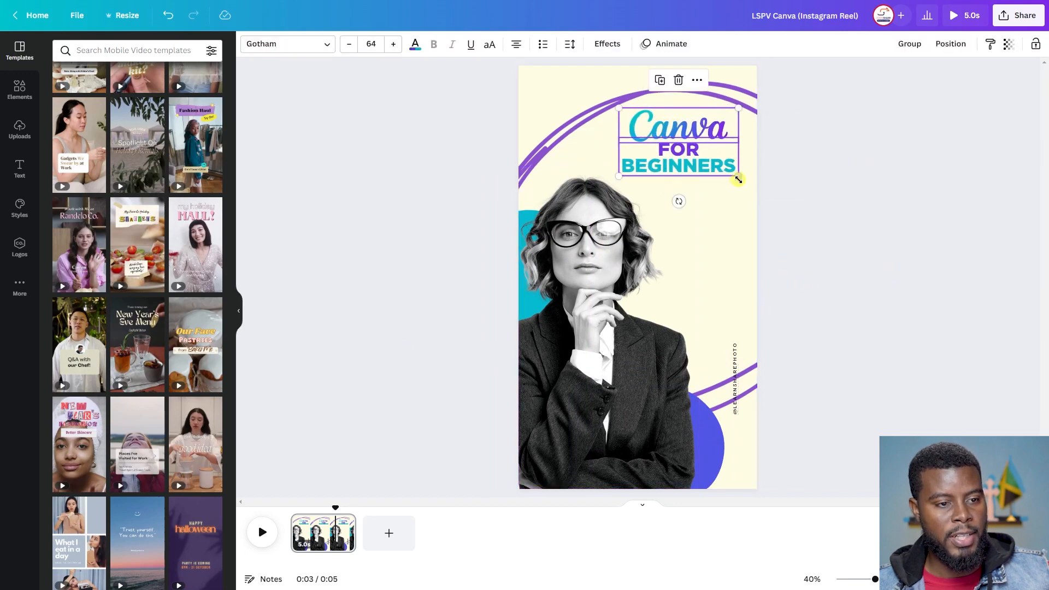
drag(696, 133, 693, 136)
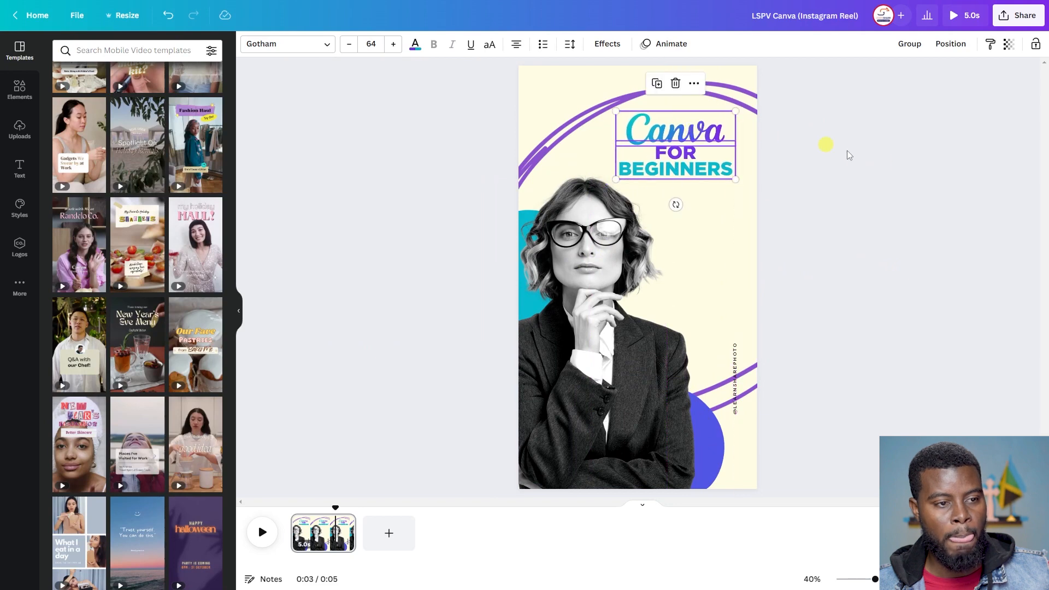
click(906, 166)
- Play the page from its start to review the motion of the photo and background shapes
drag(332, 509, 300, 507)
click(263, 533)
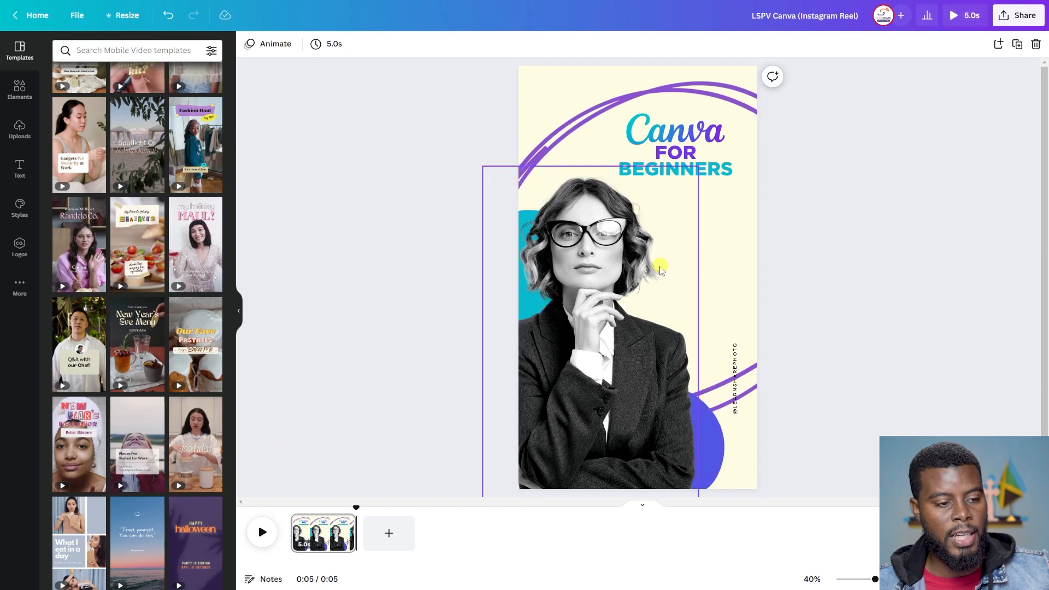
click(568, 257)
click(857, 263)
click(612, 253)
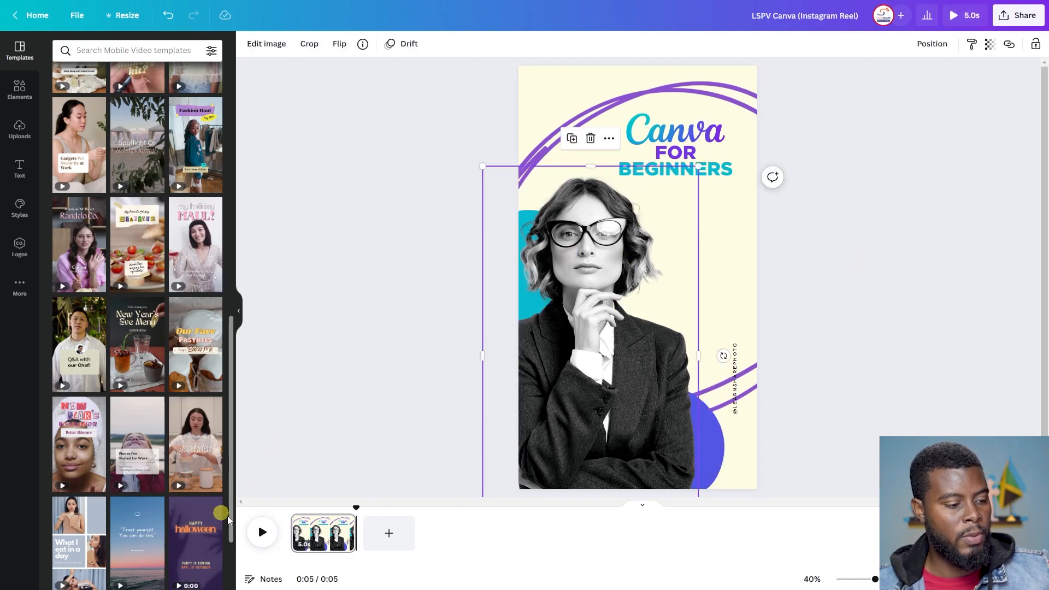
drag(356, 508, 392, 508)
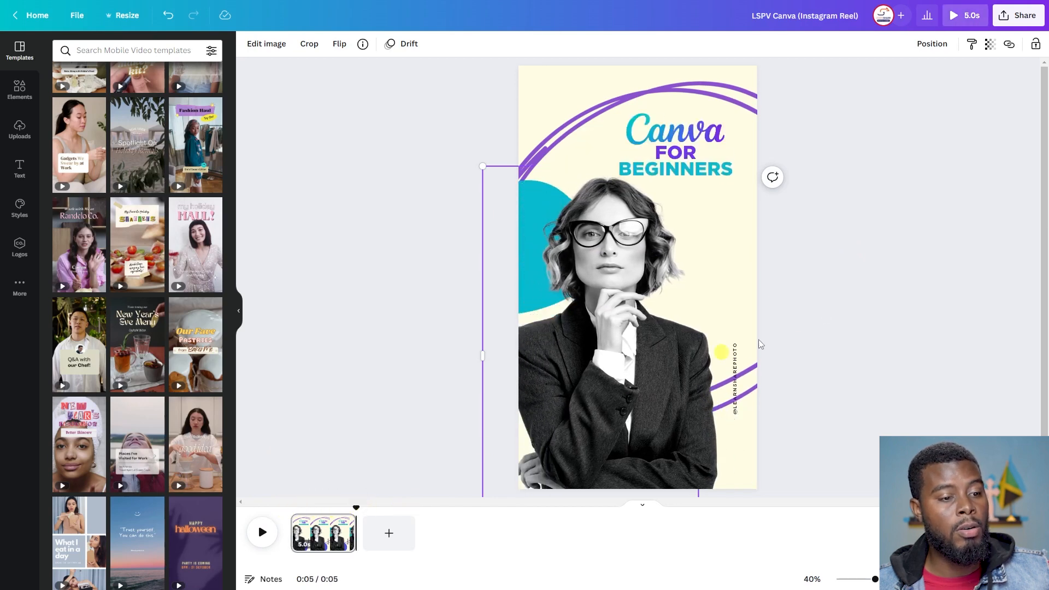
- With the woman's photo moved aside to the right, set the teal shape's Drift direction to downward
click(534, 250)
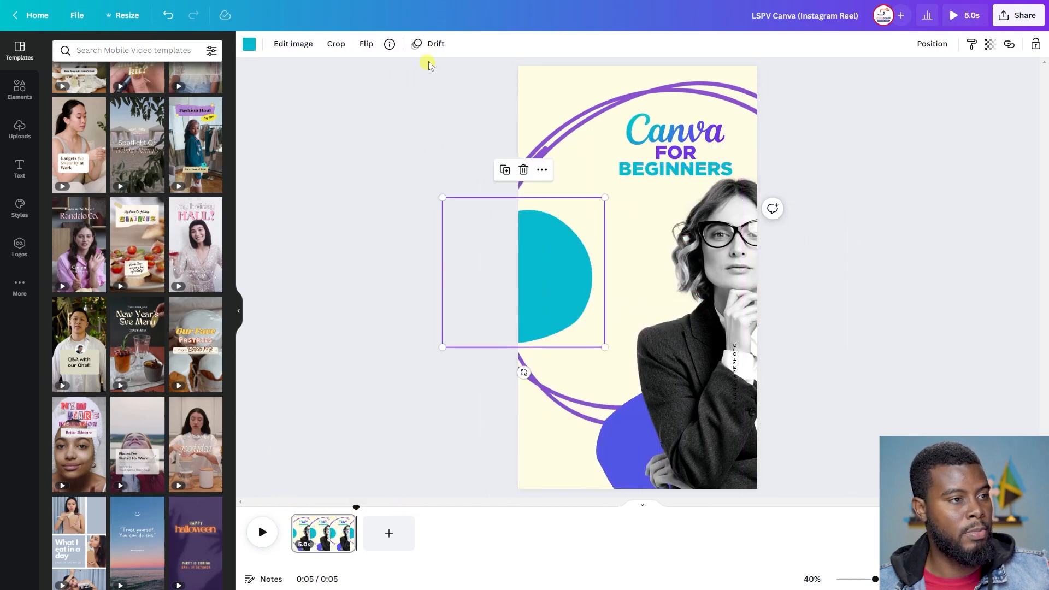
click(430, 44)
click(193, 375)
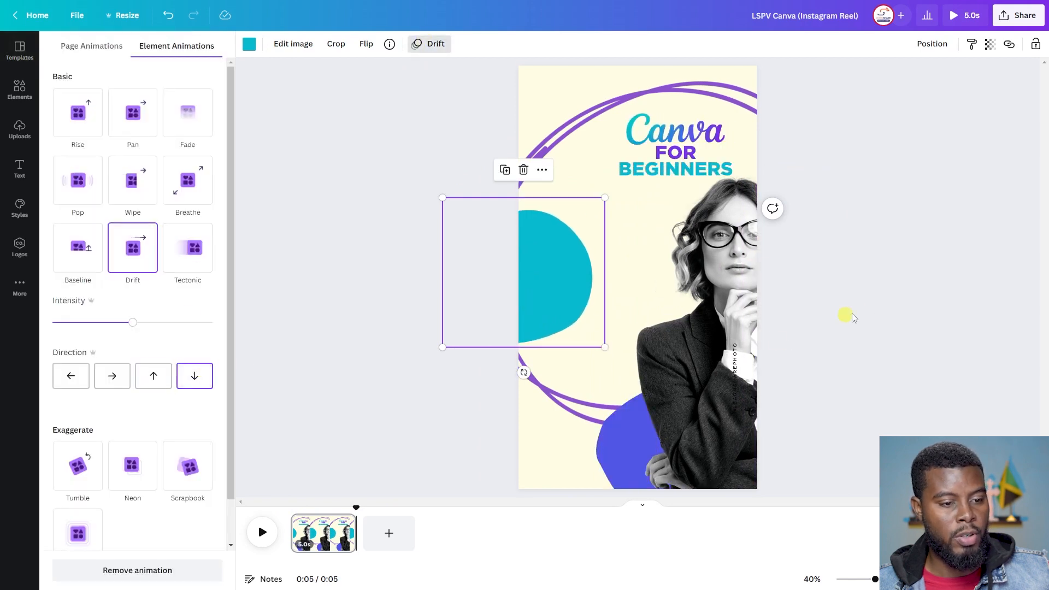
click(854, 319)
- Move the woman's photo back over the teal and blue shapes and play the page from its start
drag(745, 306, 600, 305)
click(921, 168)
drag(355, 507, 288, 517)
click(262, 532)
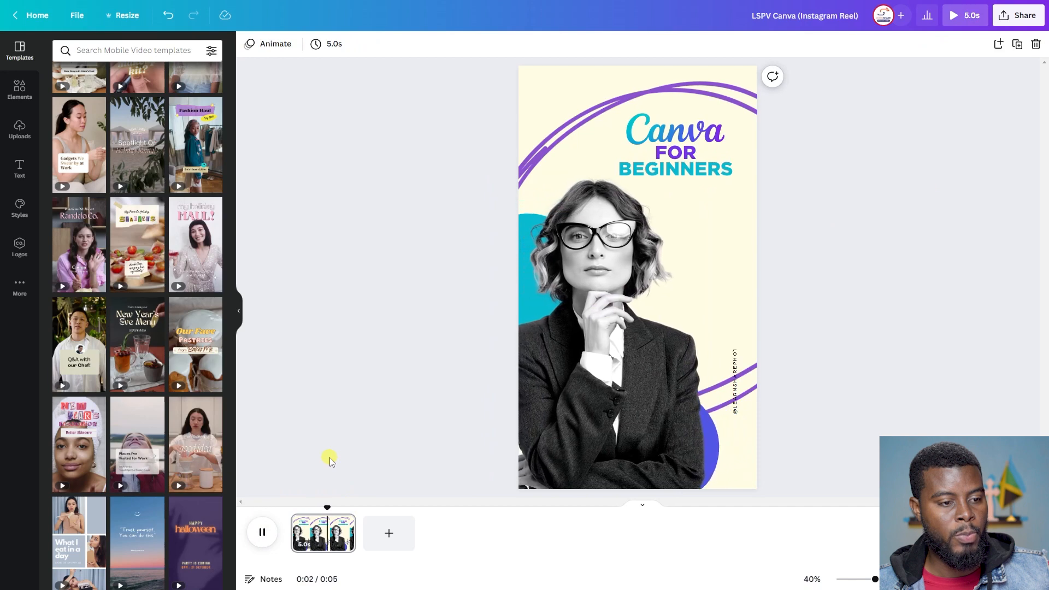
- Set the Drift direction of the blue blob behind the woman to upward and replay the page
click(589, 320)
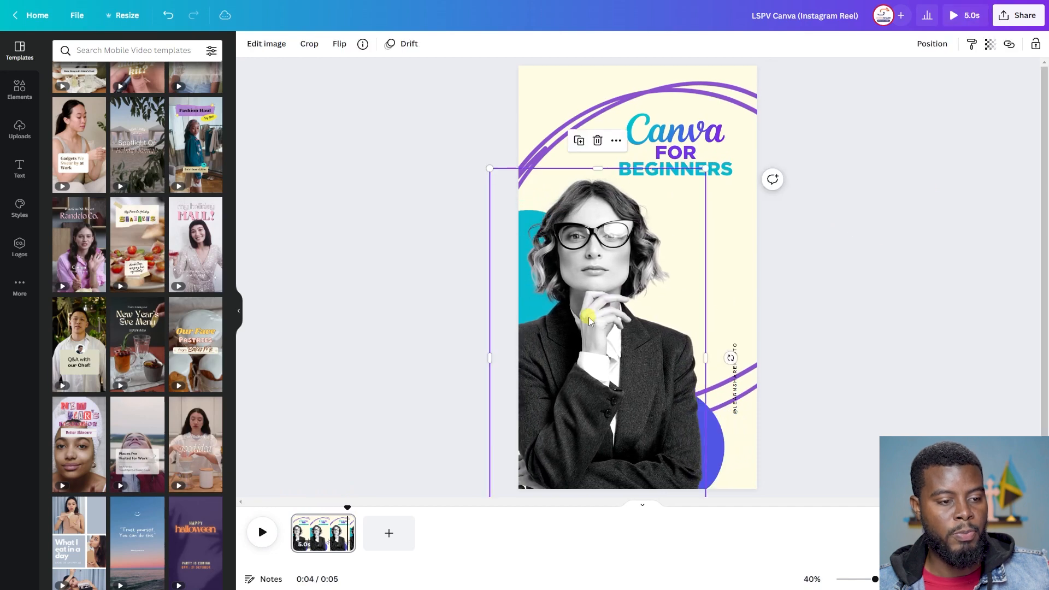
click(730, 451)
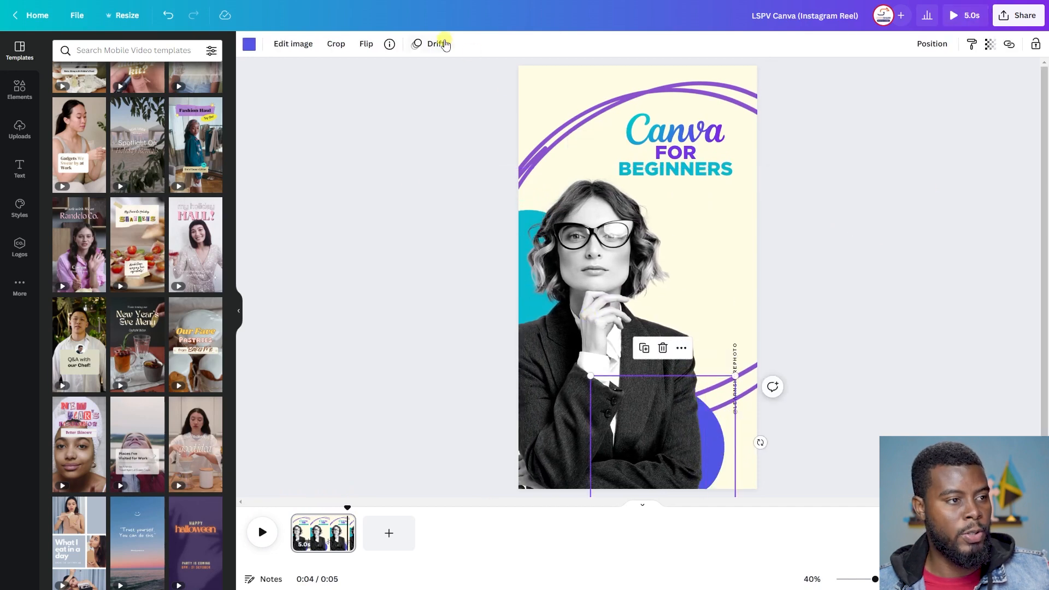
click(436, 44)
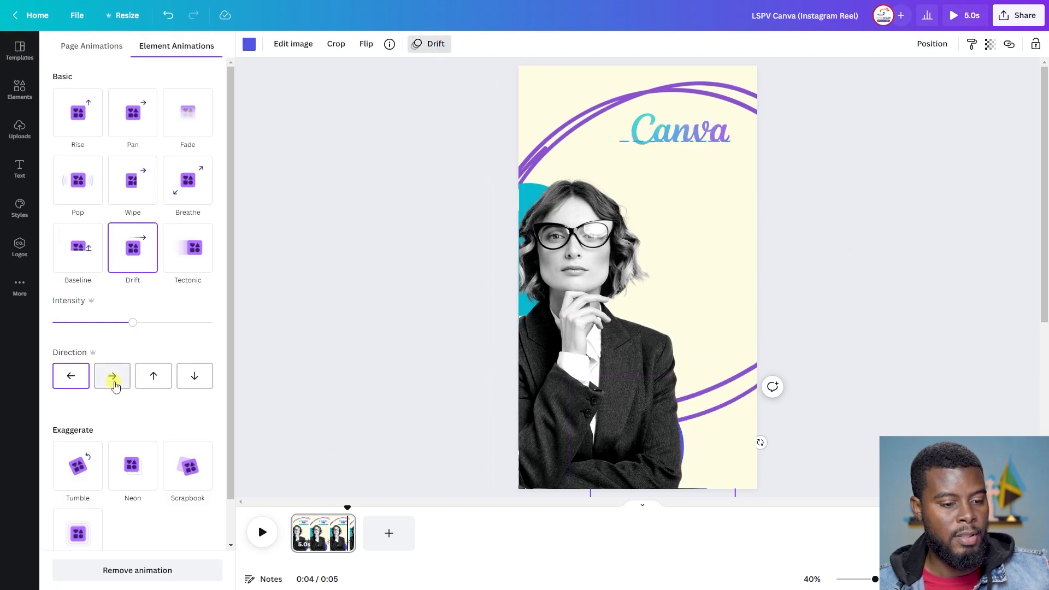
click(161, 385)
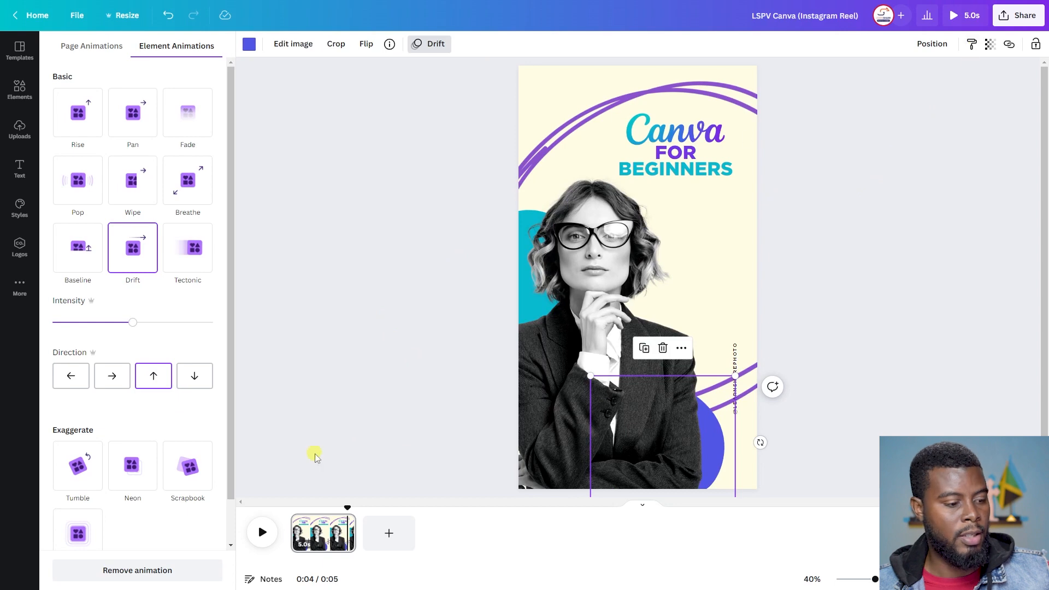
click(263, 533)
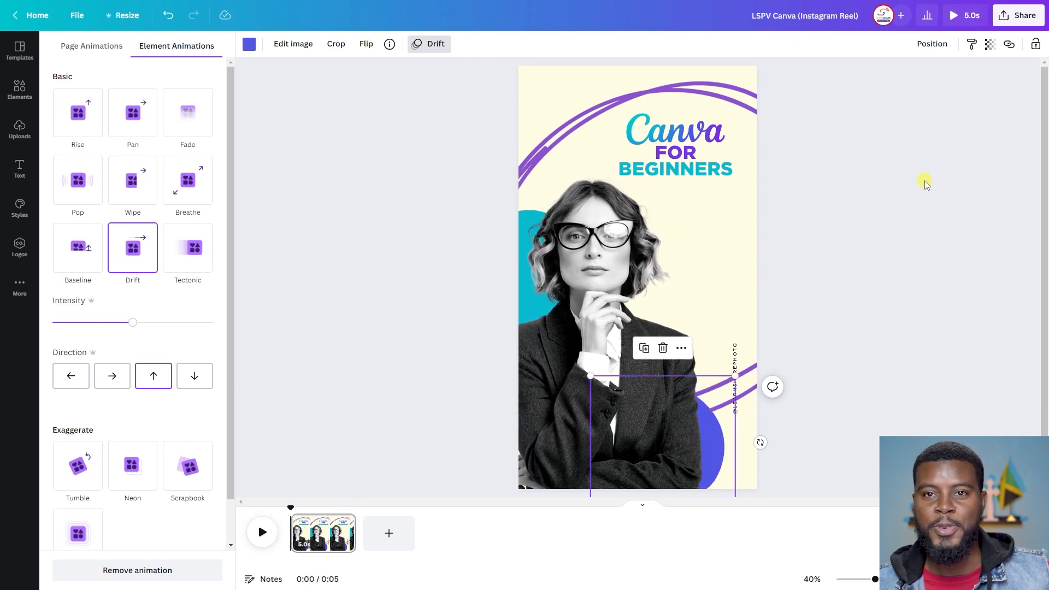
- Move the blue blob slightly to the right so more of it shows beside the woman, and replay the page
click(724, 459)
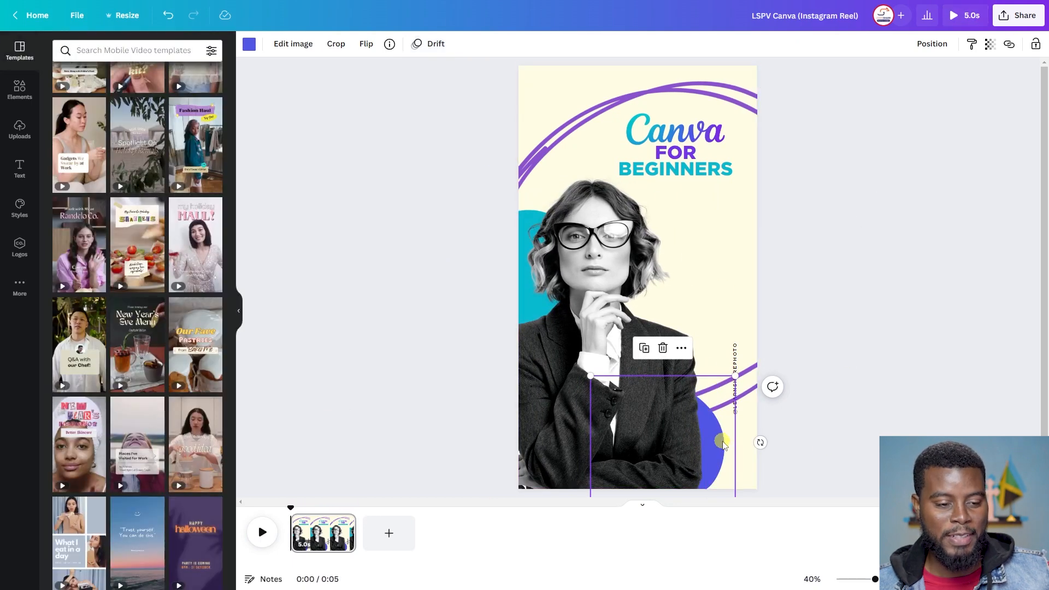
drag(743, 446, 743, 446)
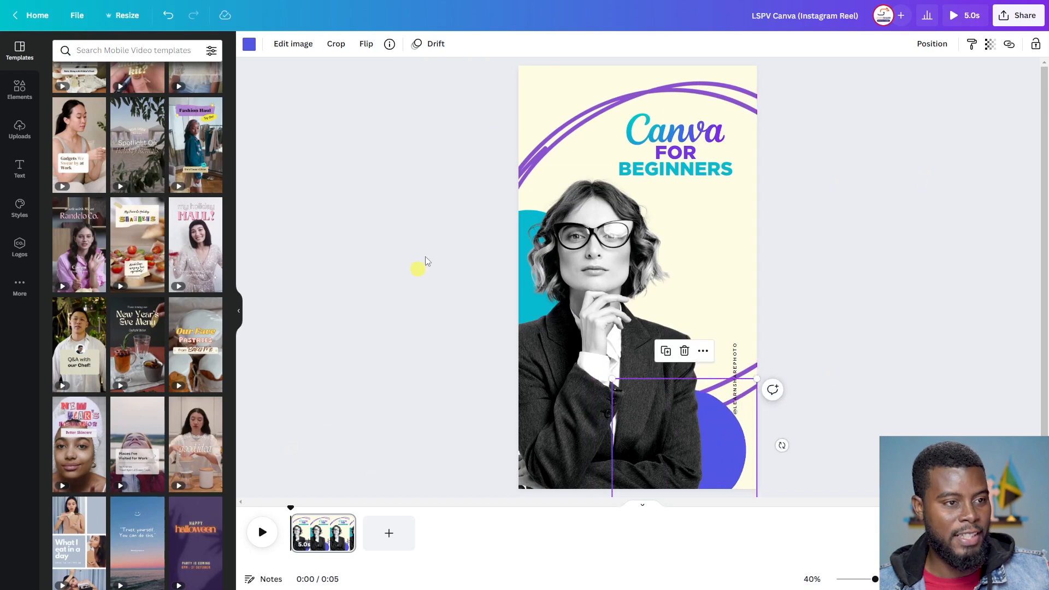
click(262, 533)
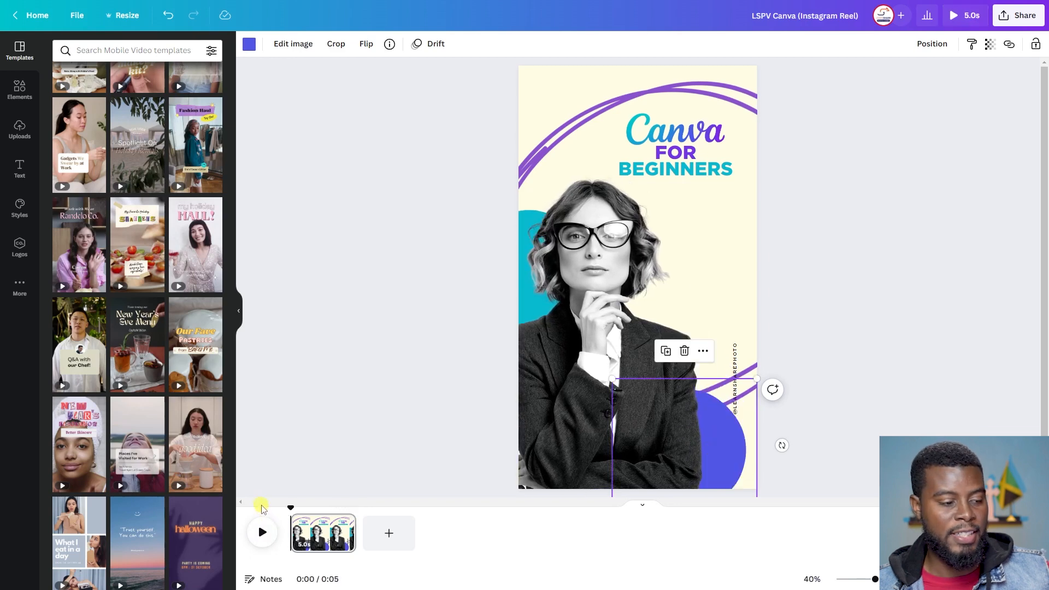
- Try different intensities for the woman's photo's Drift animation and leave it at a low intensity
click(588, 265)
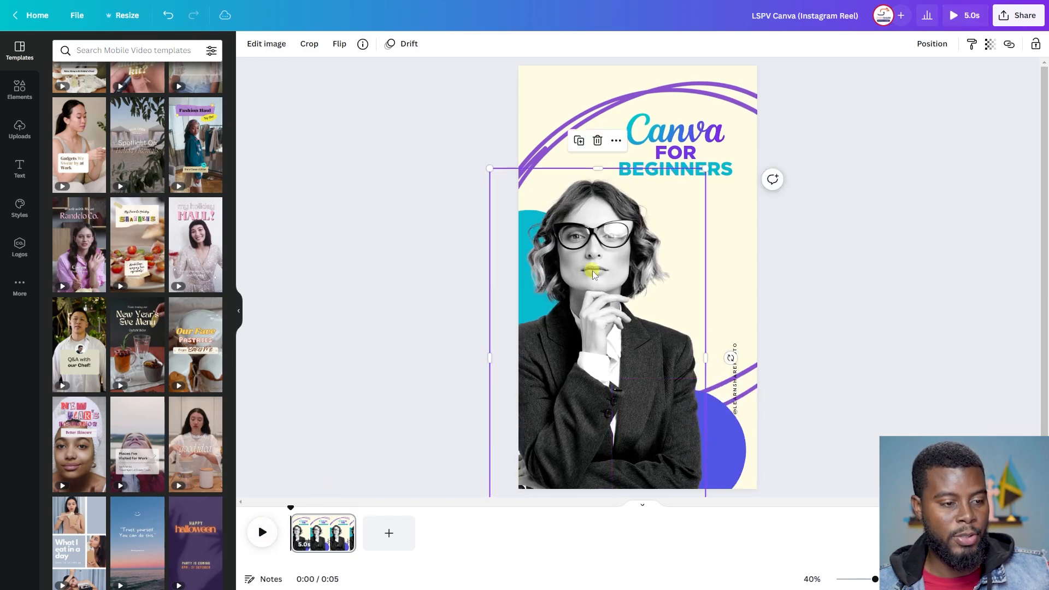
click(421, 50)
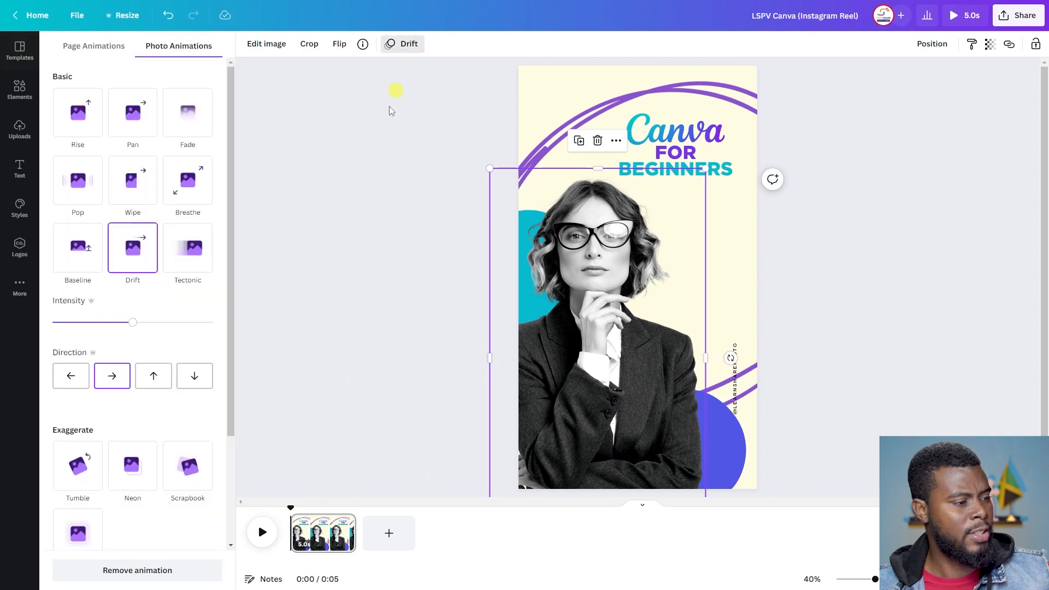
click(123, 322)
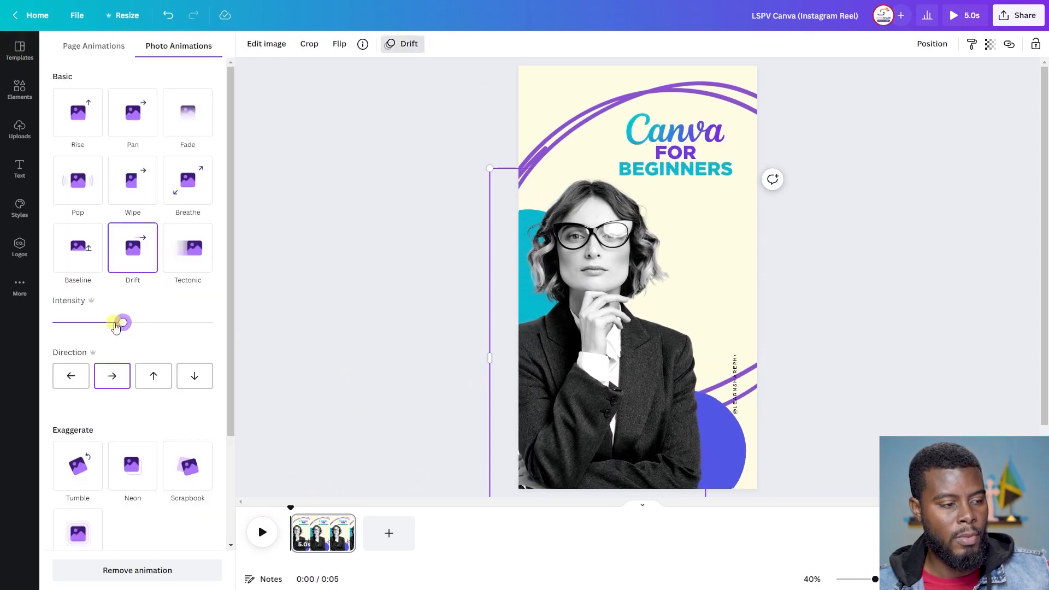
drag(120, 324, 199, 327)
drag(103, 322, 87, 324)
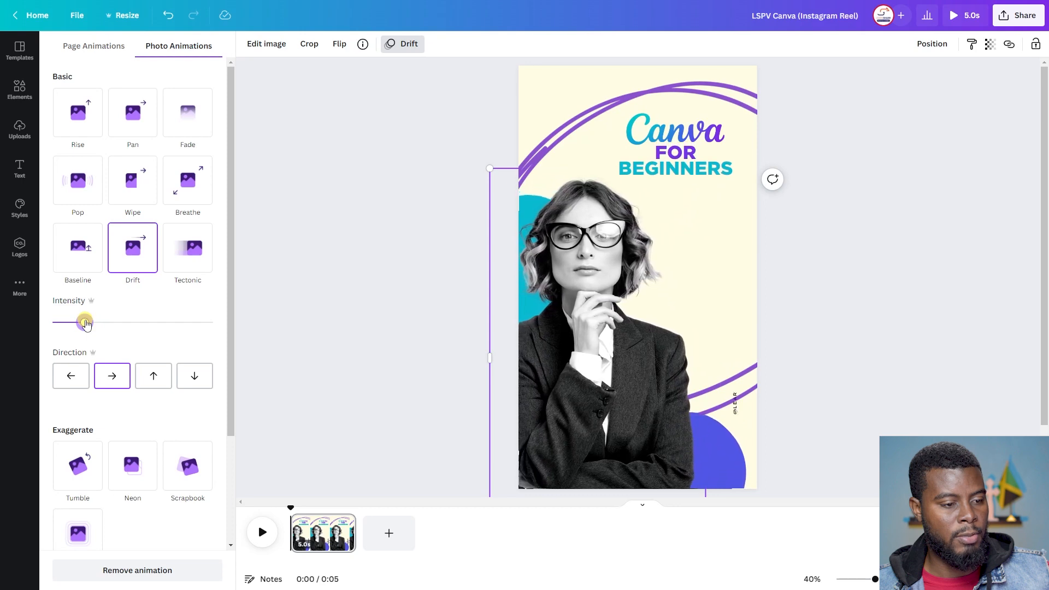
- Play the page again, and preview the whole reel in full-screen view before returning to the editor
click(263, 533)
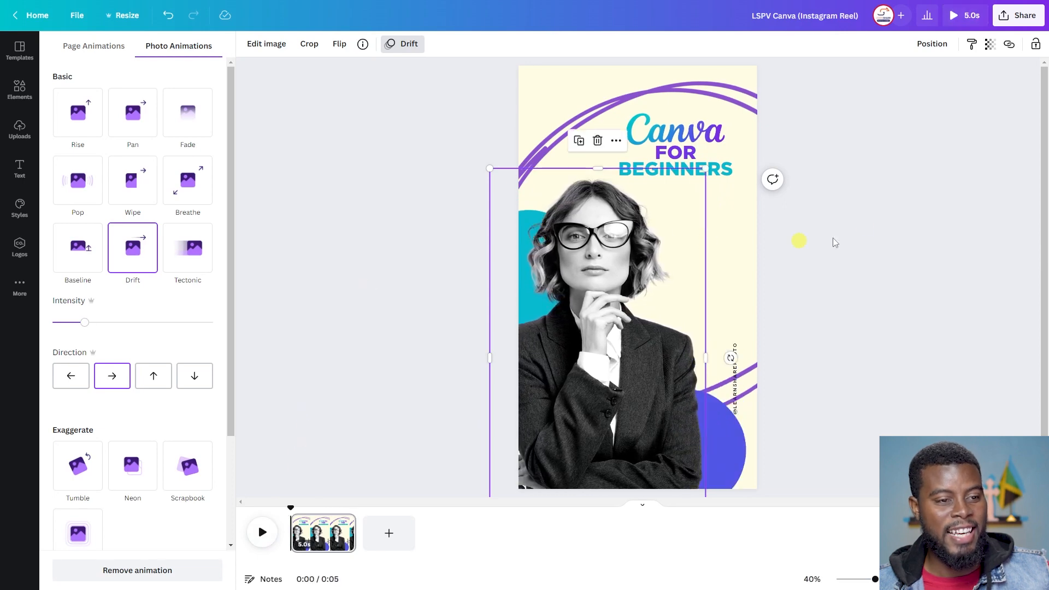
click(864, 223)
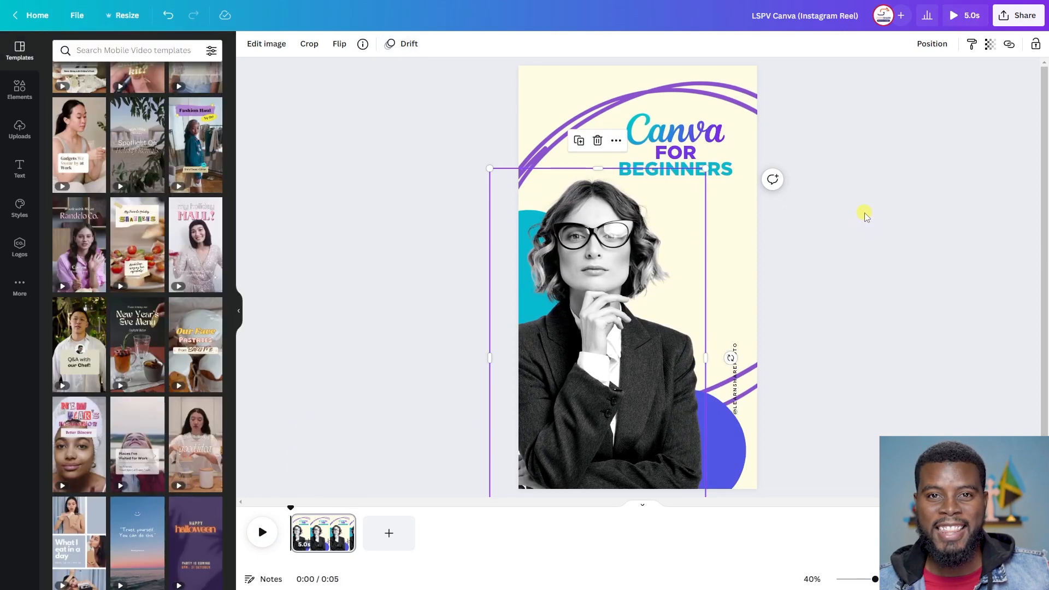
click(857, 258)
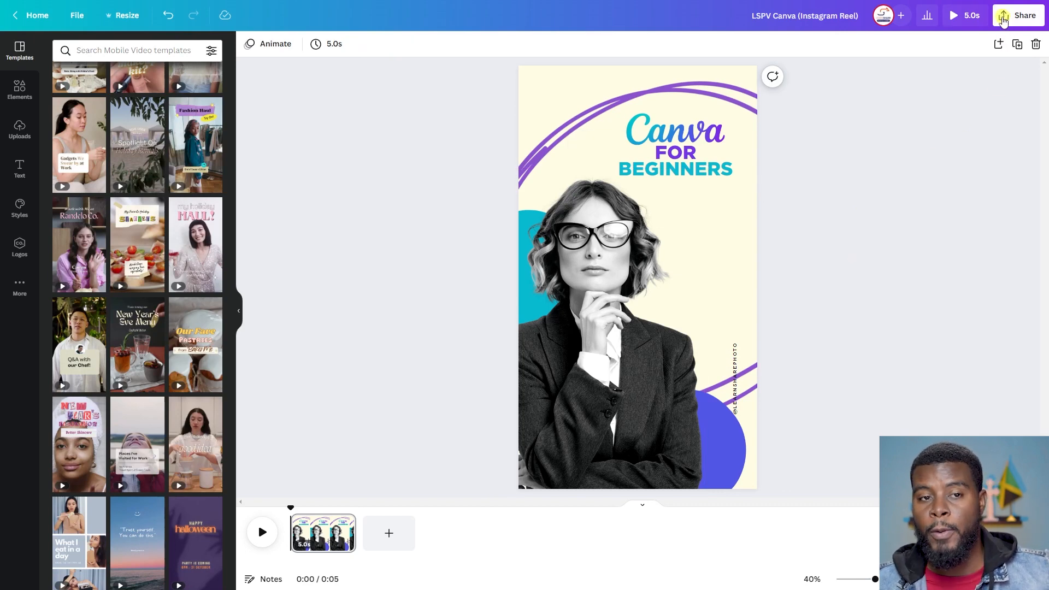
click(970, 15)
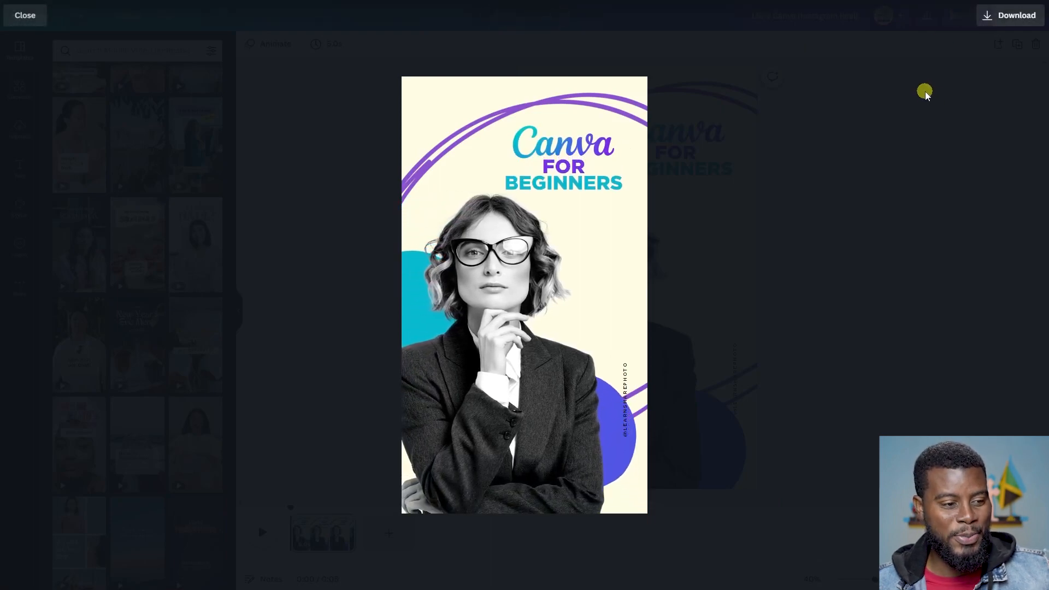
key(Escape)
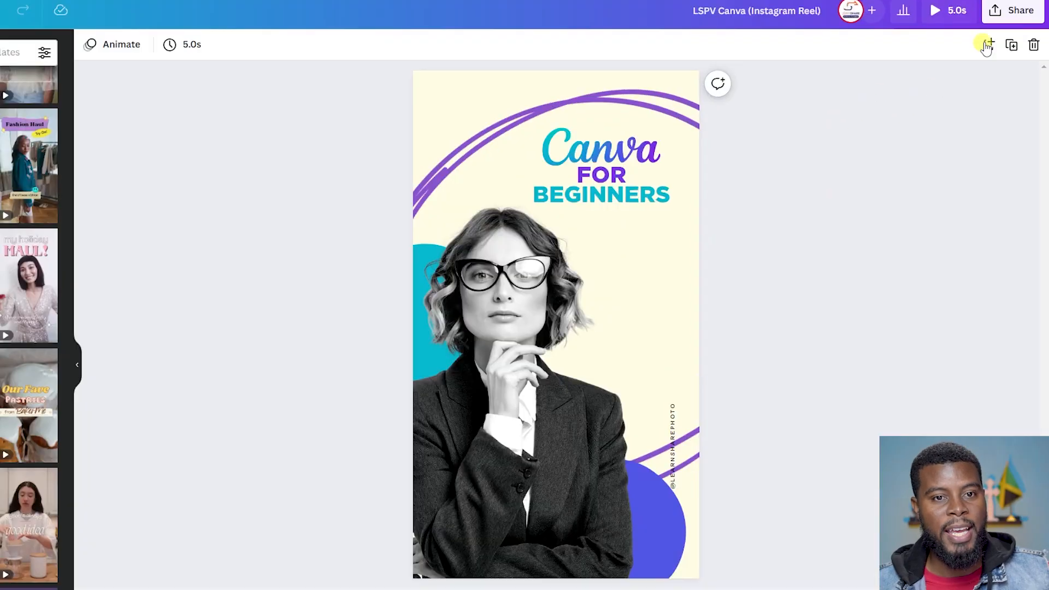
- Download the finished reel as an MP4 Video
click(1010, 14)
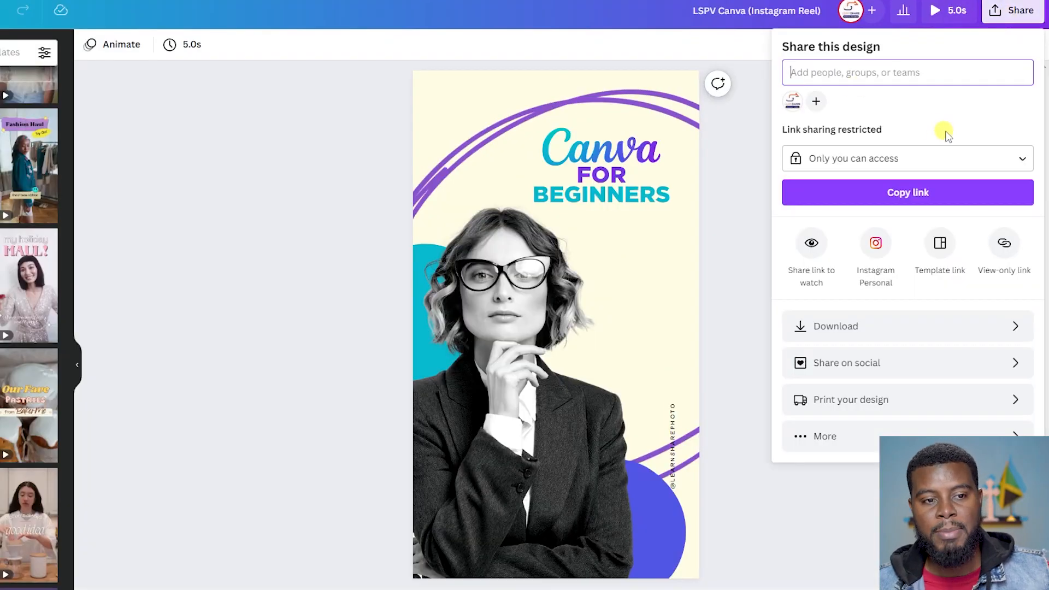
click(939, 328)
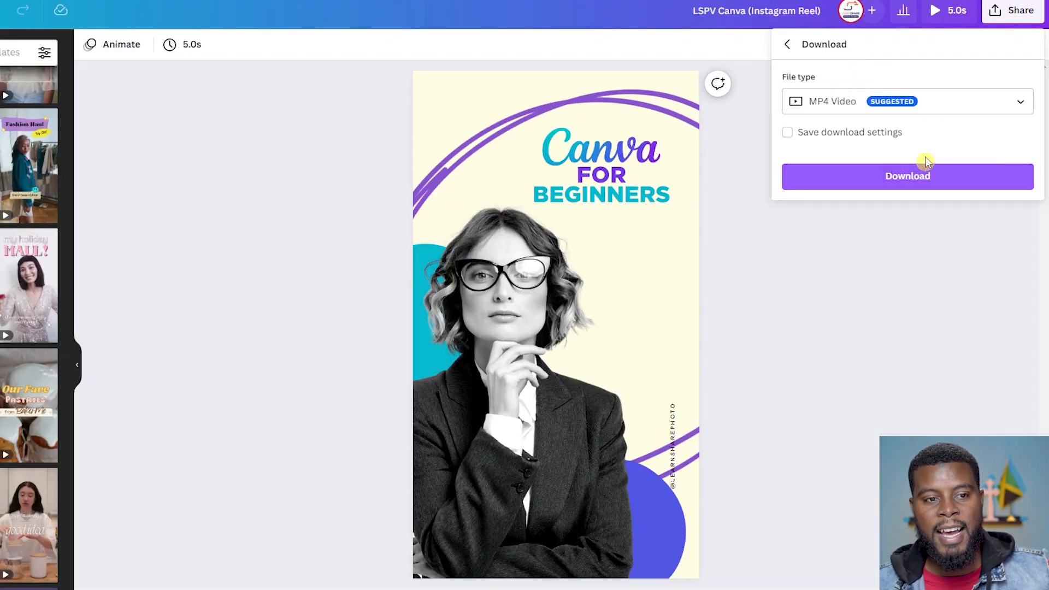
click(920, 174)
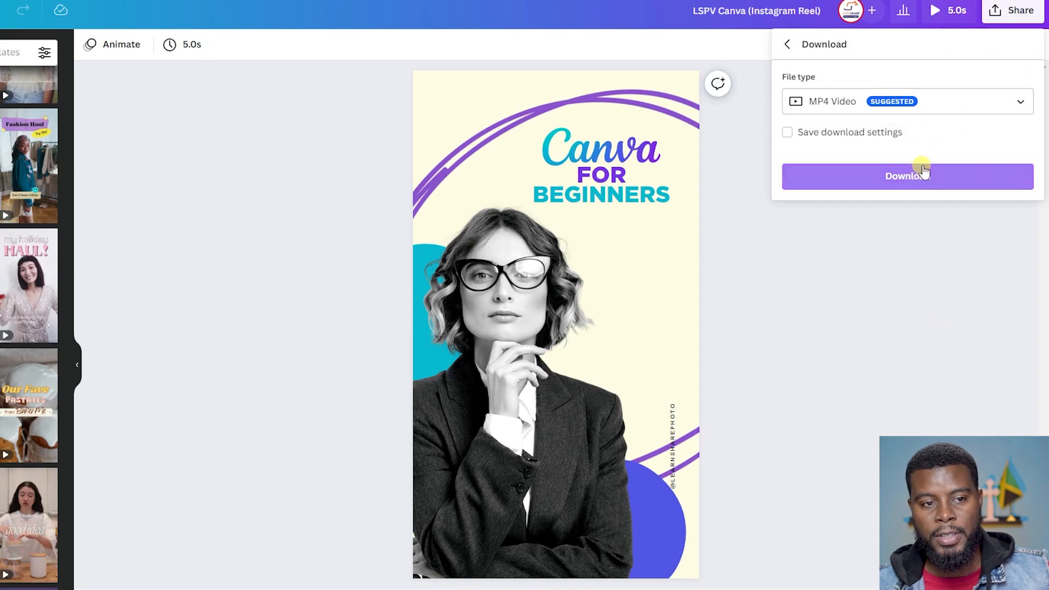